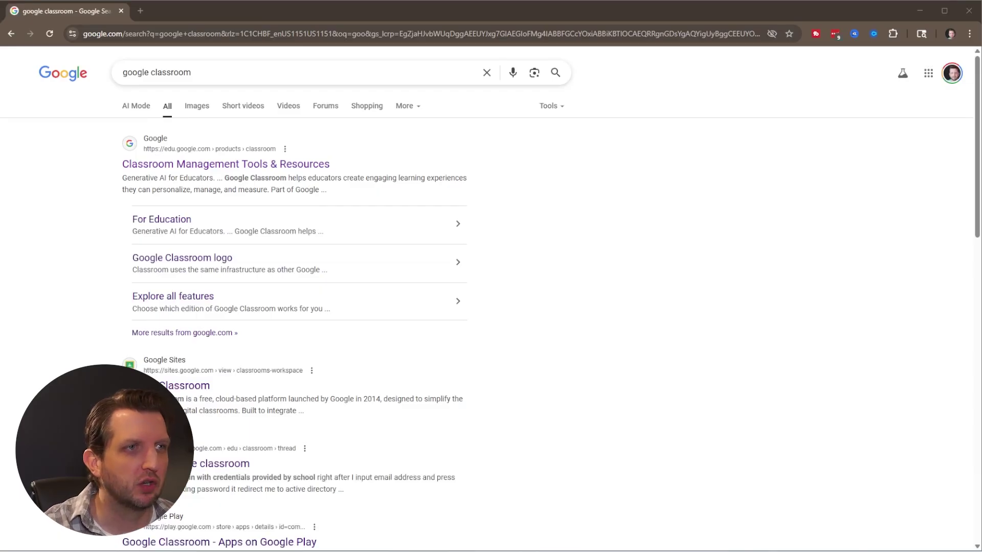
Open the Google Classroom product page from the search results and sign in to Classroom
{"action": "left_click", "coordinate": [223, 164]}
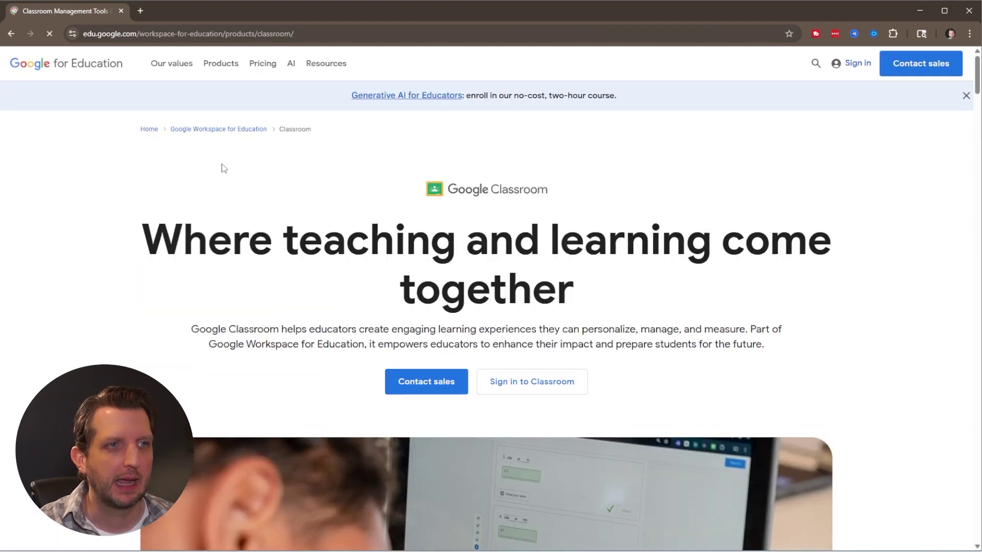
{"action": "left_click", "coordinate": [852, 62]}
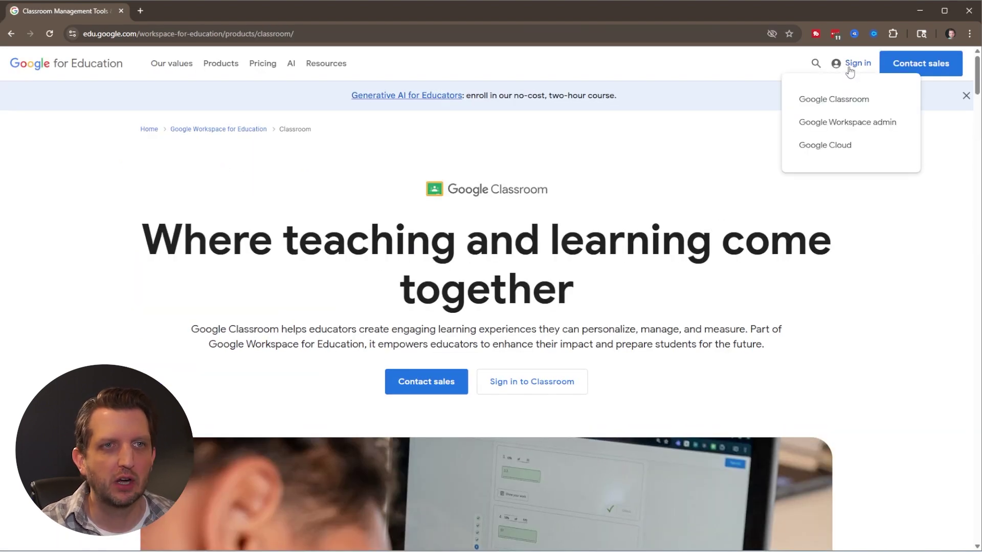
{"action": "left_click", "coordinate": [843, 99]}
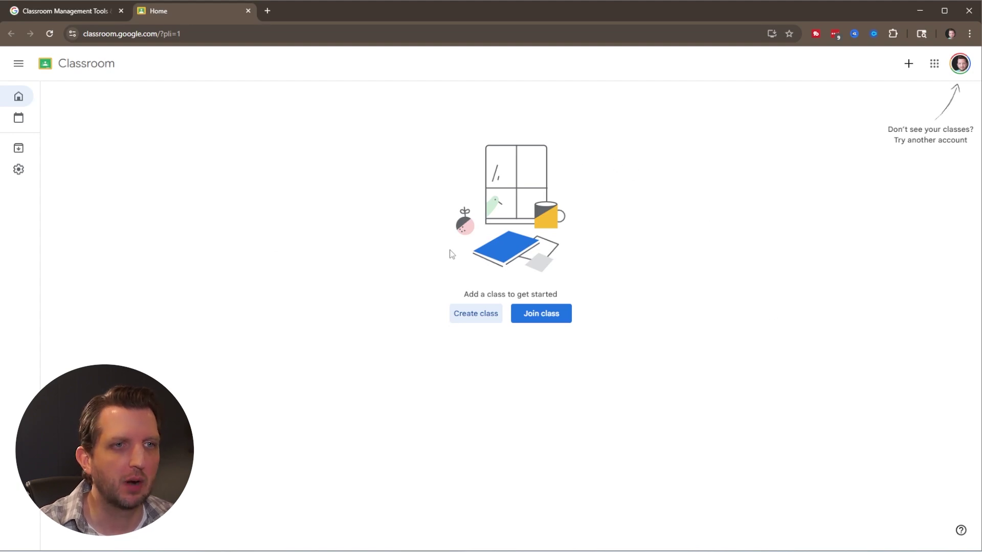
Start a new class, acknowledging the school-use notice to reach the class form
{"action": "left_click", "coordinate": [478, 321]}
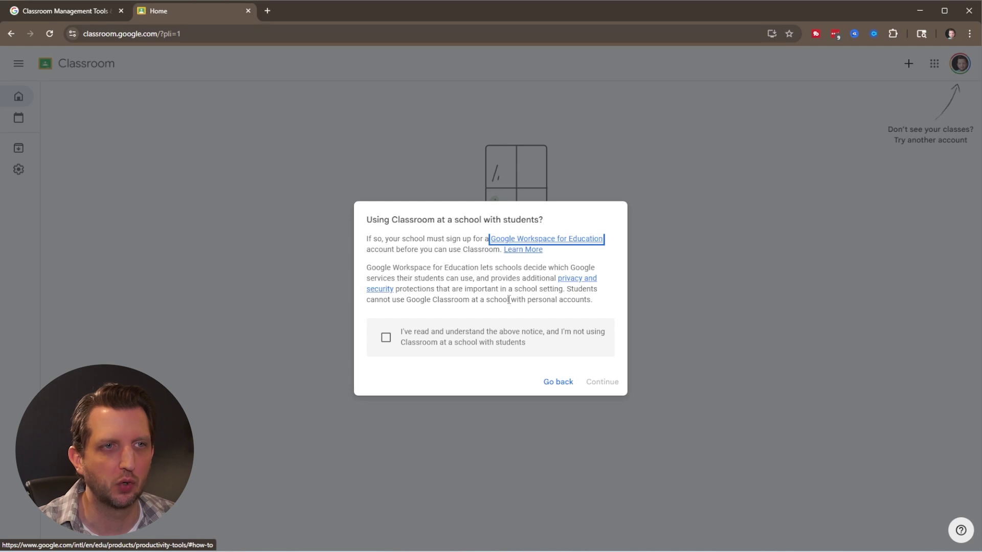
{"action": "left_click", "coordinate": [386, 338]}
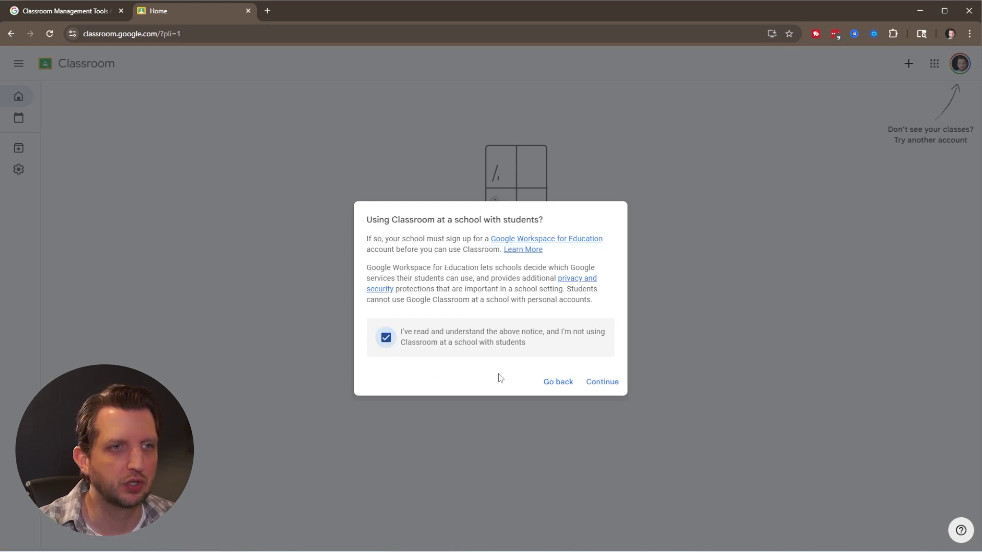
{"action": "left_click", "coordinate": [601, 384]}
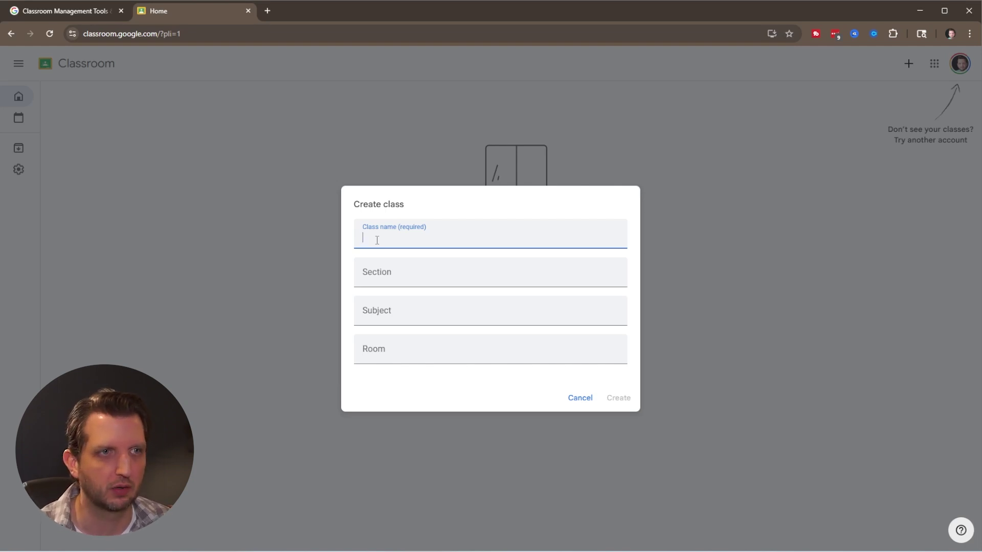
Paste the teacher-named science class title, pass over Section, Subject and Room, and create it
{"action": "type", "text": "Mr. Knode's Science Class"}
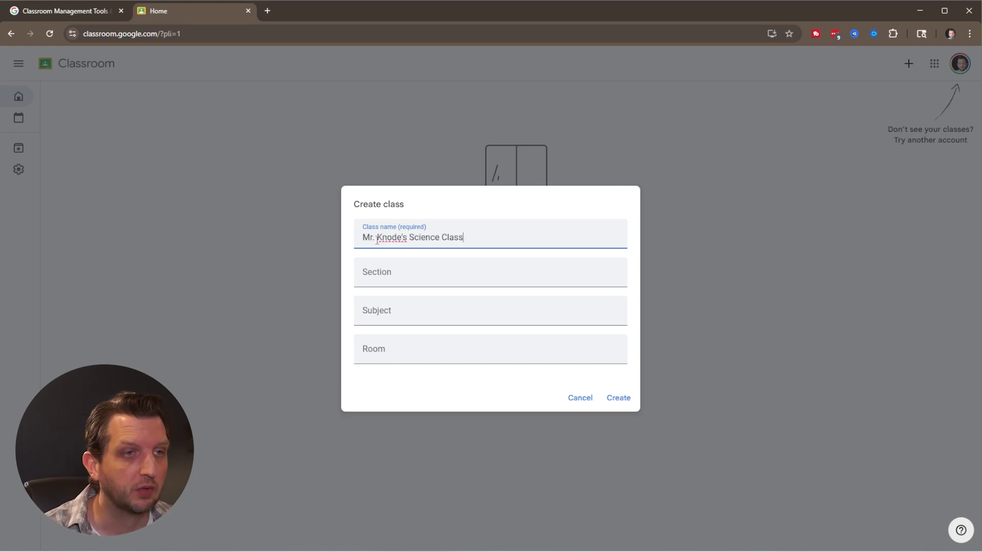
{"action": "left_click", "coordinate": [398, 274]}
{"action": "left_click", "coordinate": [402, 310]}
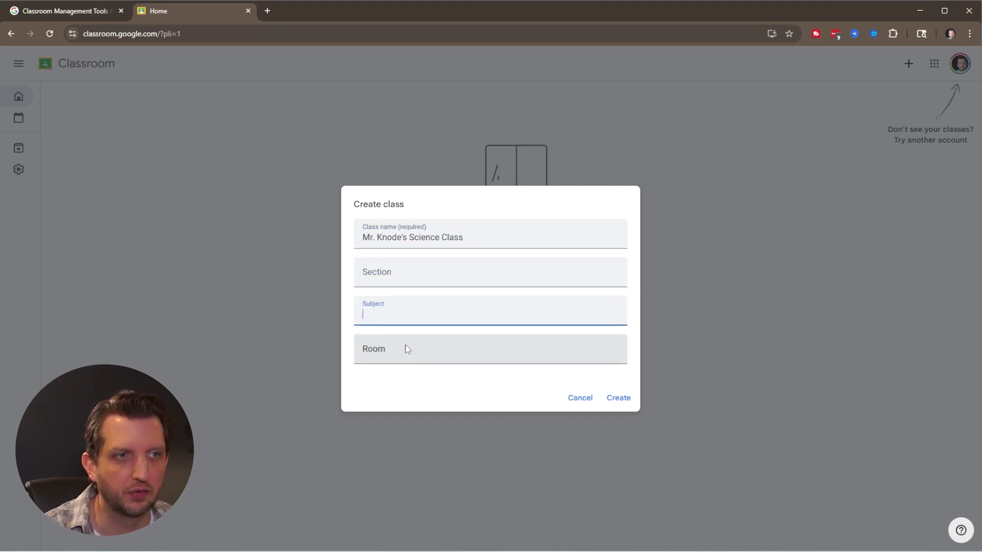
{"action": "left_click", "coordinate": [405, 348]}
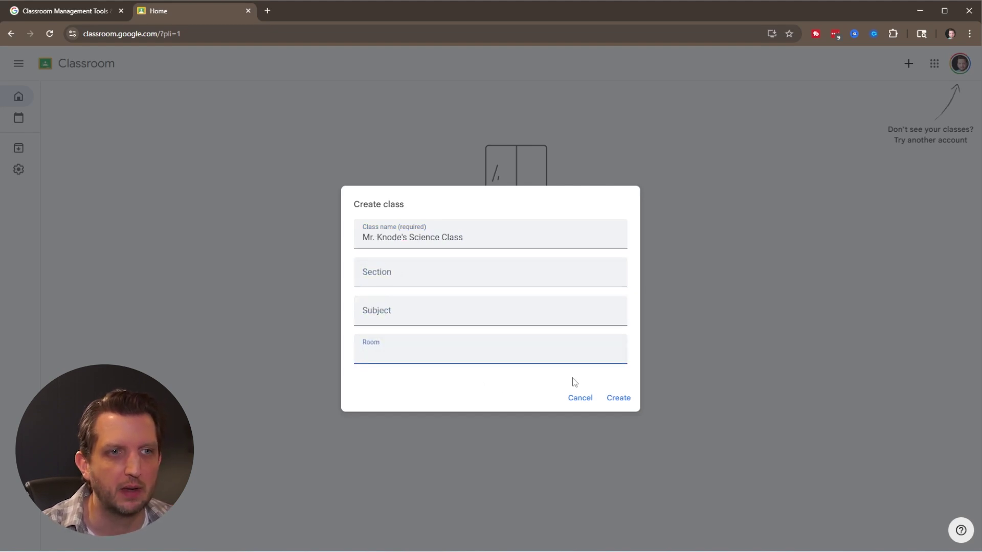
{"action": "left_click", "coordinate": [621, 399]}
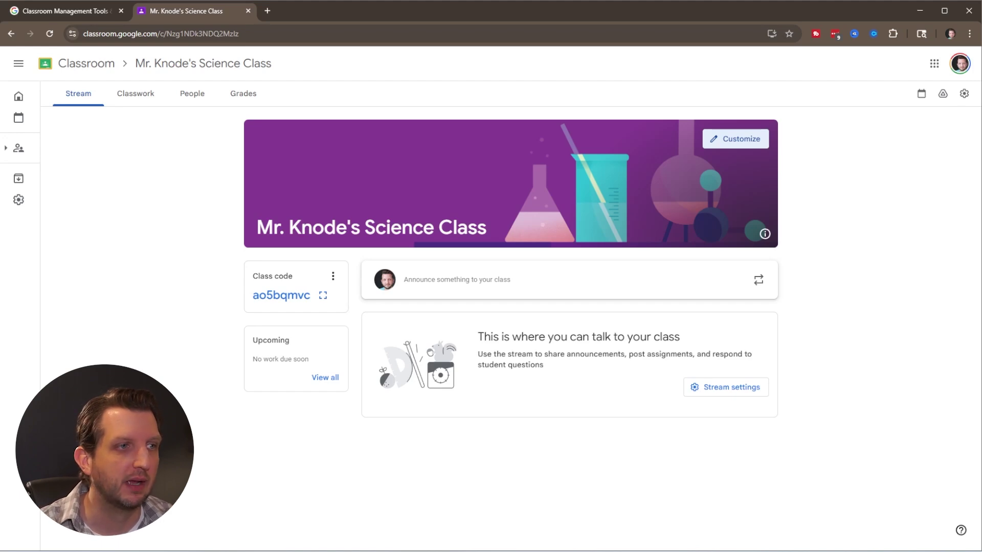
Show the class People list and dismiss the Invite students dialog without inviting anyone
{"action": "left_click", "coordinate": [191, 93]}
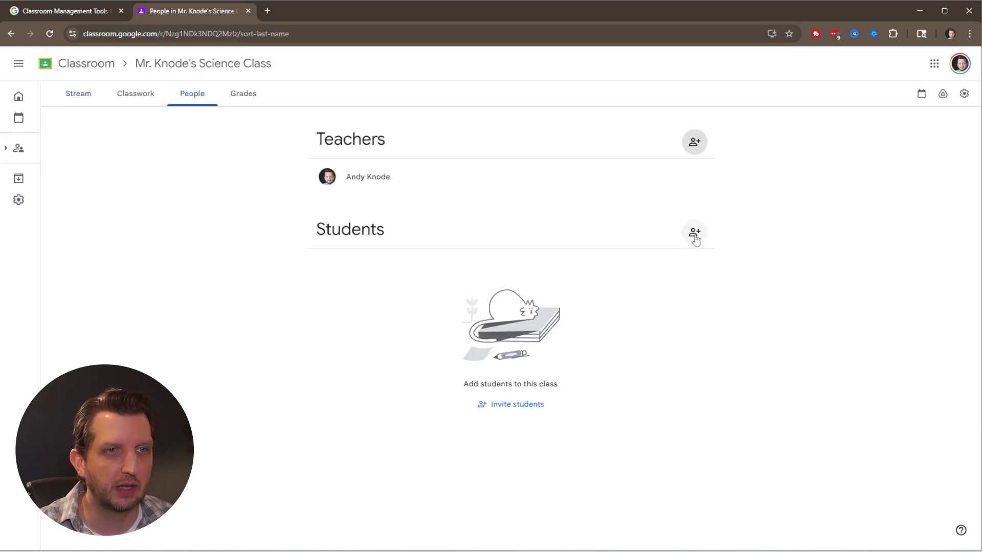
{"action": "left_click", "coordinate": [695, 234]}
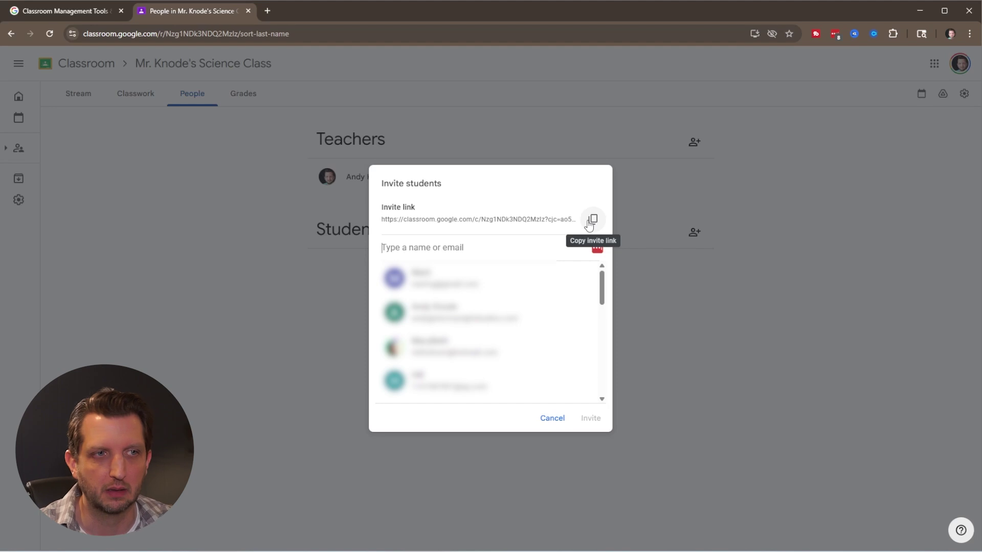
{"action": "key", "text": "Escape"}
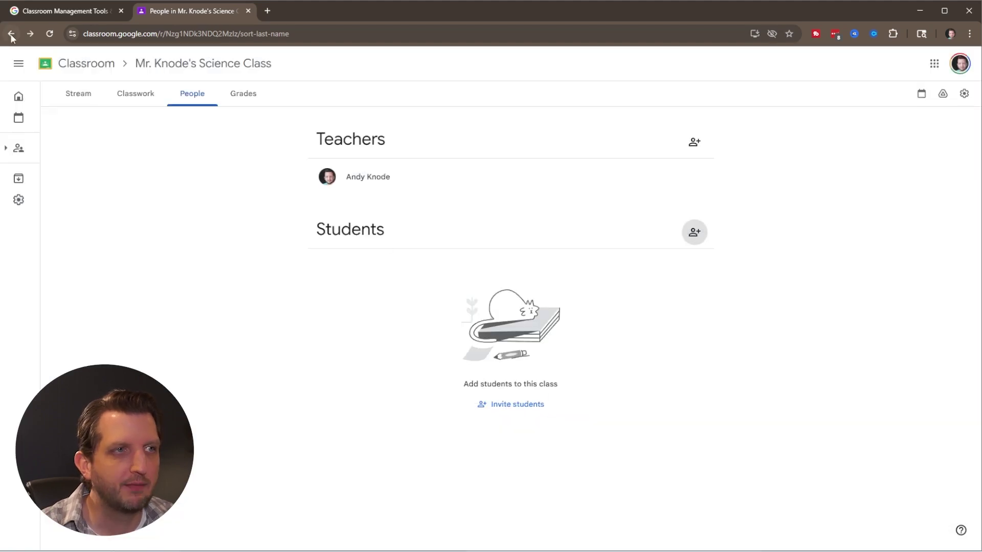
Back on the Stream, view the enlarged class code and then close it
{"action": "left_click", "coordinate": [78, 93]}
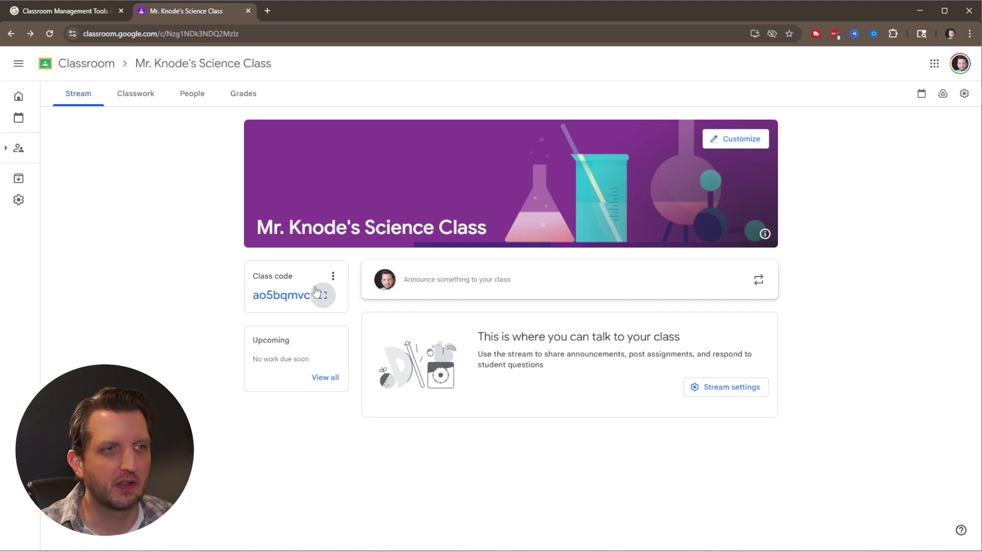
{"action": "left_click", "coordinate": [322, 296]}
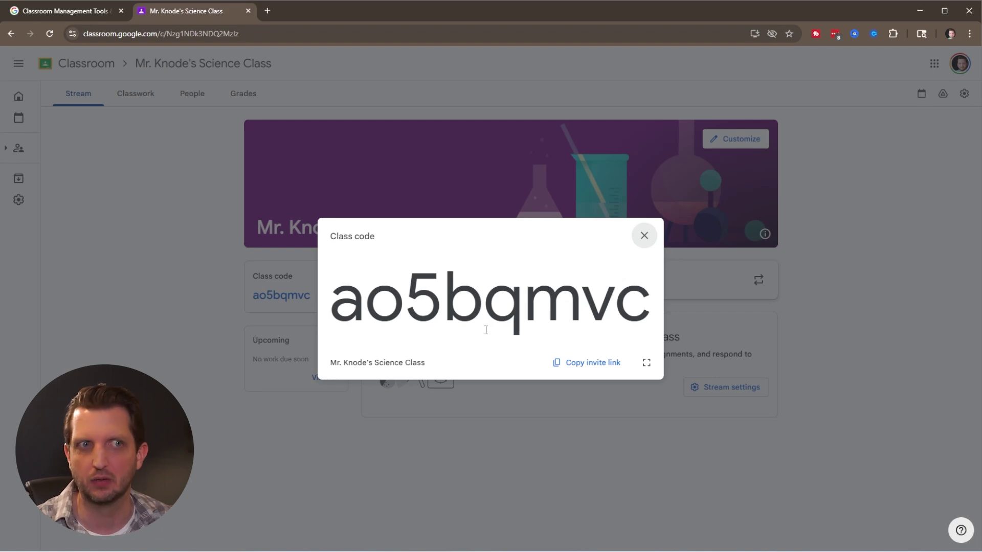
{"action": "left_click", "coordinate": [644, 236]}
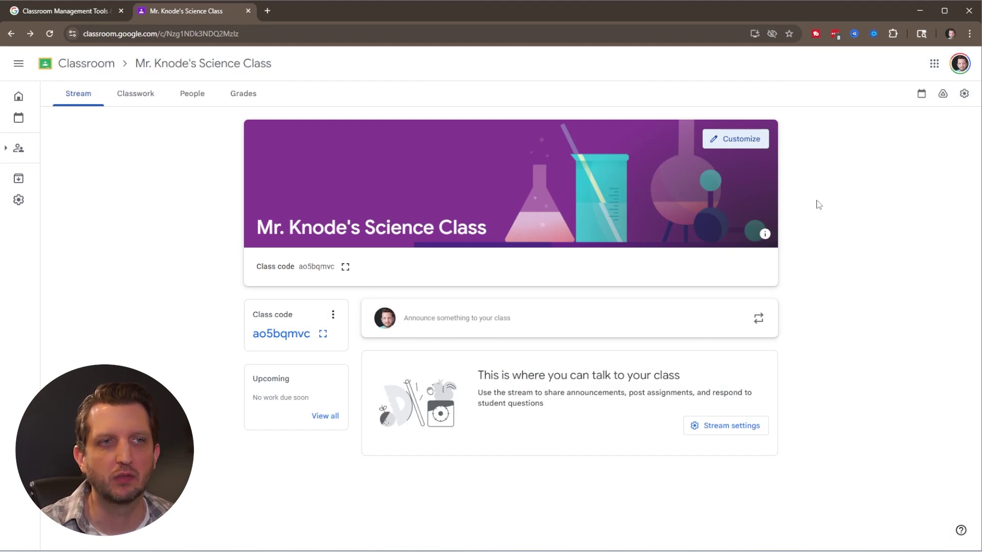
Browse the header image categories in Customize without changing the science photo
{"action": "left_click", "coordinate": [505, 216]}
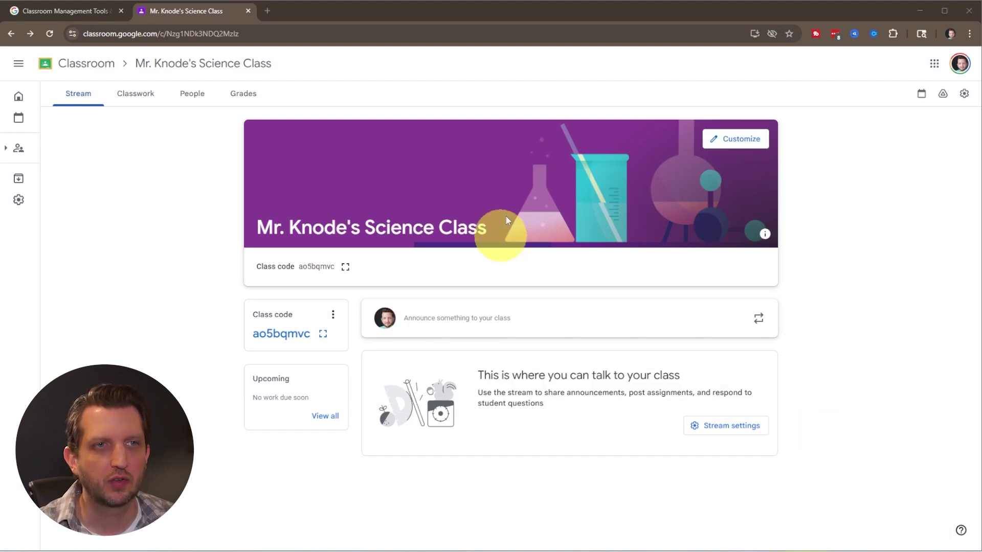
{"action": "left_click", "coordinate": [731, 139]}
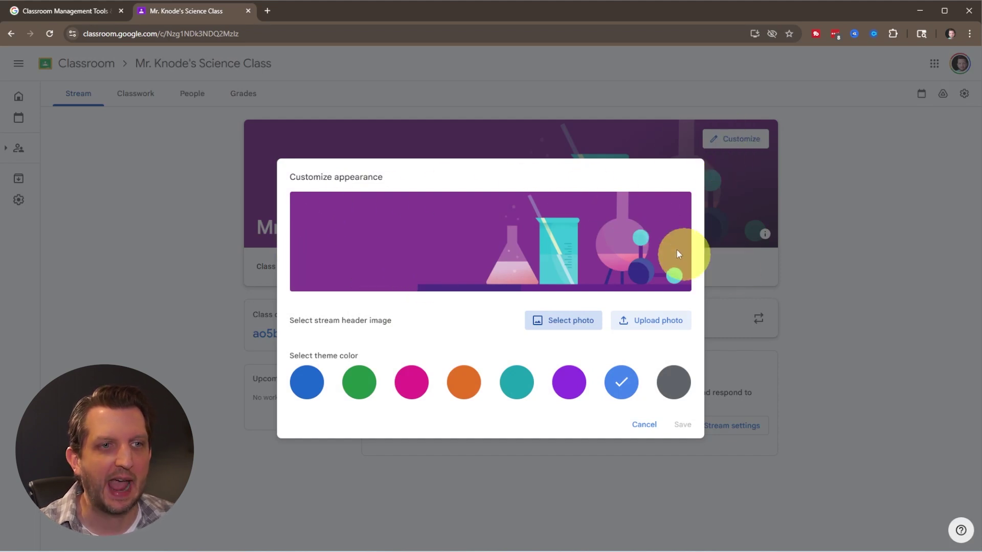
{"action": "left_click", "coordinate": [571, 327]}
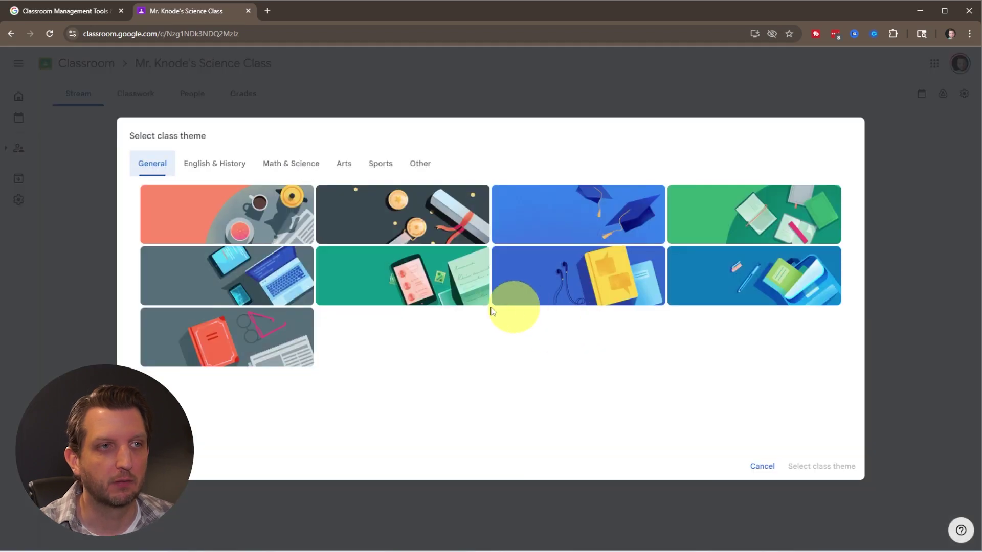
{"action": "left_click", "coordinate": [191, 172]}
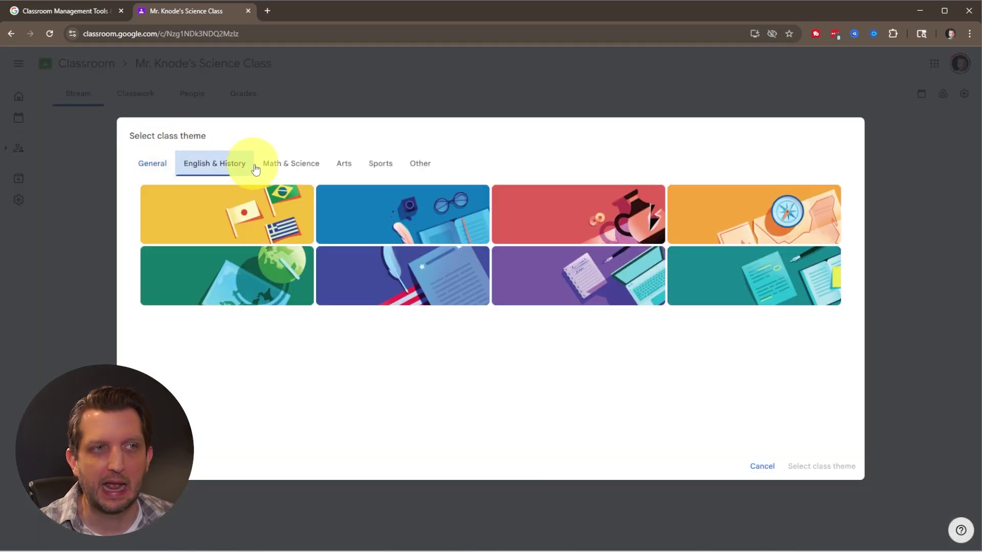
{"action": "left_click", "coordinate": [280, 169]}
{"action": "left_click", "coordinate": [344, 168]}
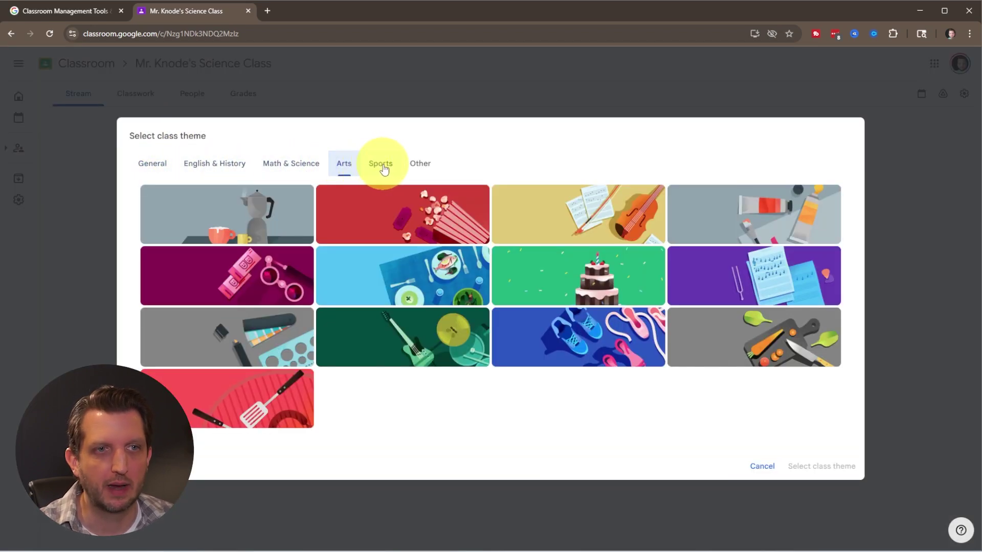
{"action": "left_click", "coordinate": [379, 166]}
{"action": "left_click", "coordinate": [414, 174]}
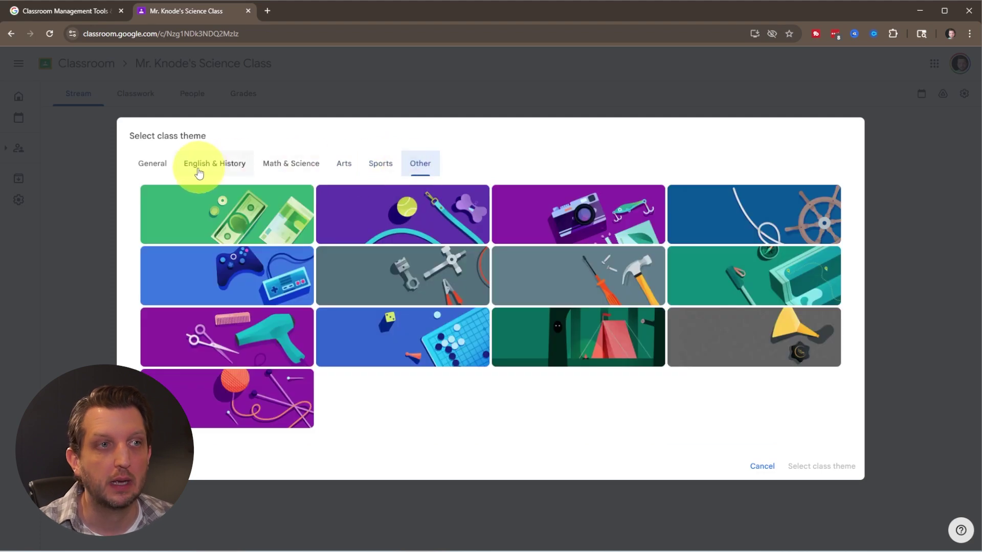
{"action": "left_click", "coordinate": [166, 166]}
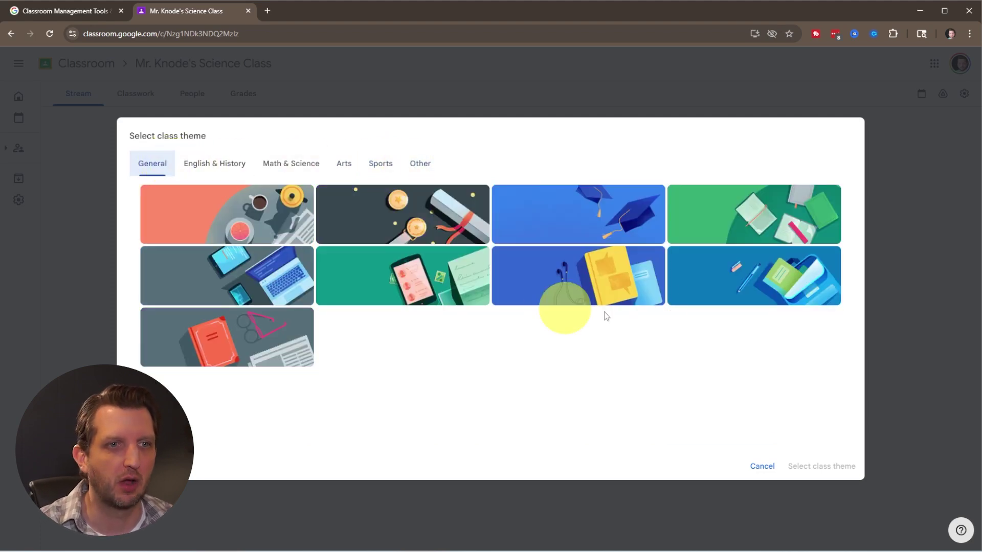
{"action": "key", "text": "Escape"}
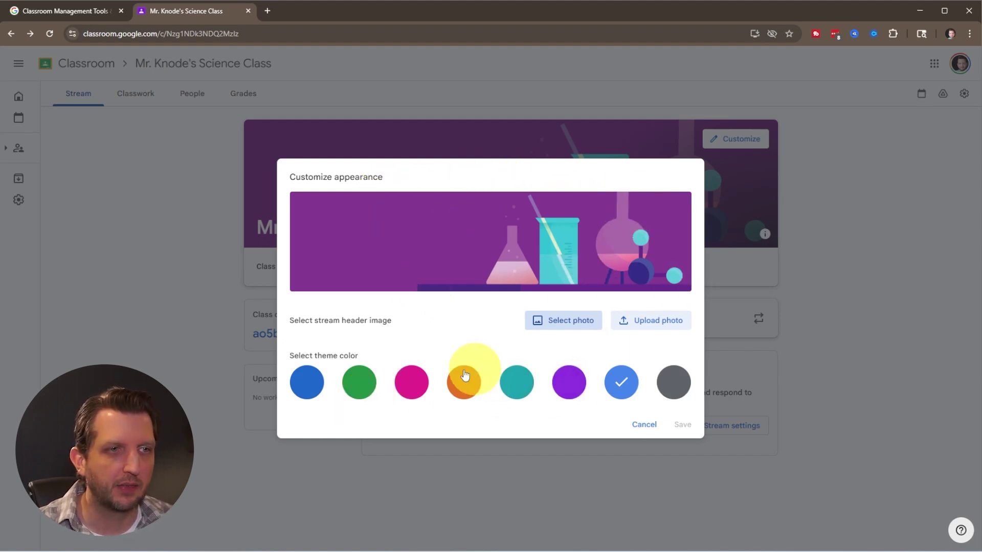
Preview several theme colours, then save dark blue as the class theme
{"action": "left_click", "coordinate": [302, 390]}
{"action": "left_click", "coordinate": [358, 382]}
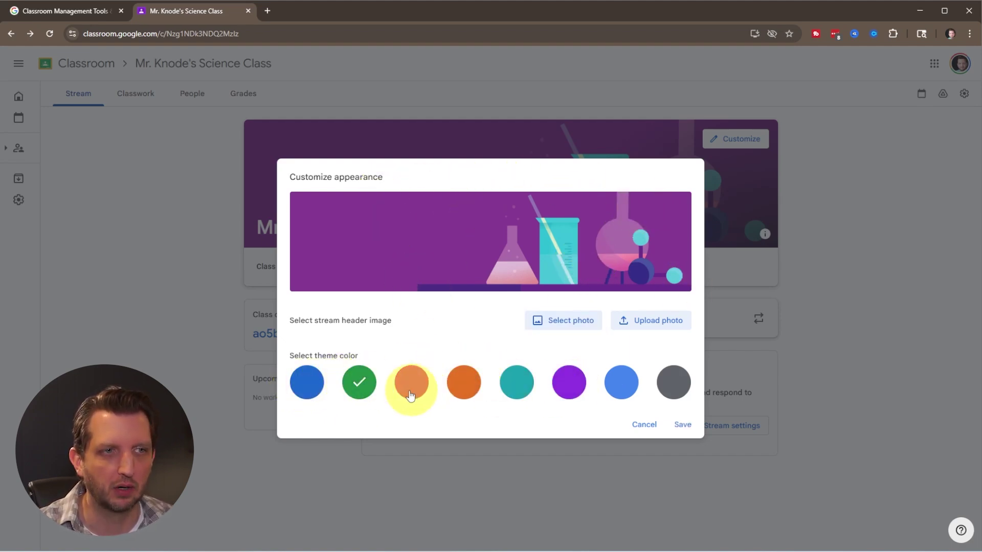
{"action": "left_click", "coordinate": [407, 392]}
{"action": "left_click", "coordinate": [463, 389]}
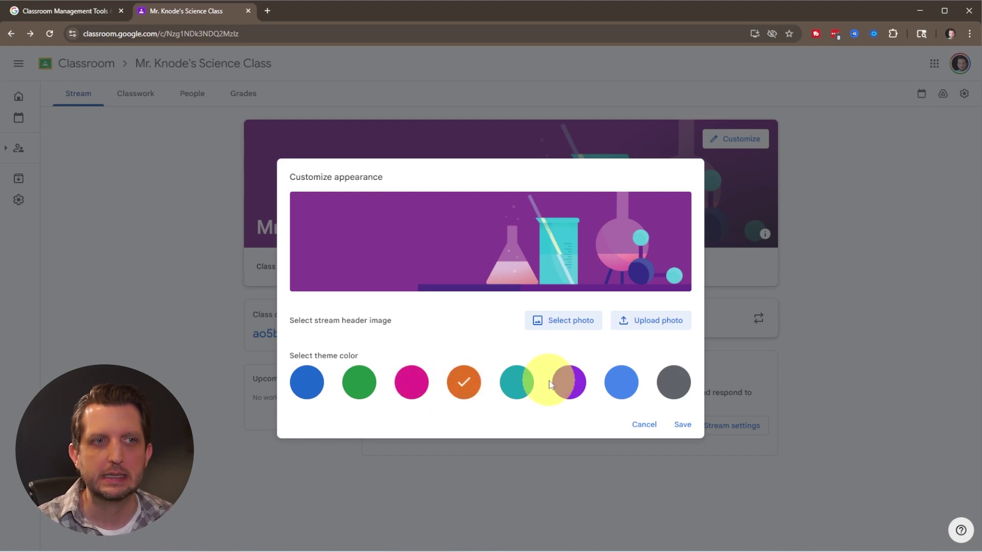
{"action": "left_click", "coordinate": [516, 387]}
{"action": "left_click", "coordinate": [323, 391]}
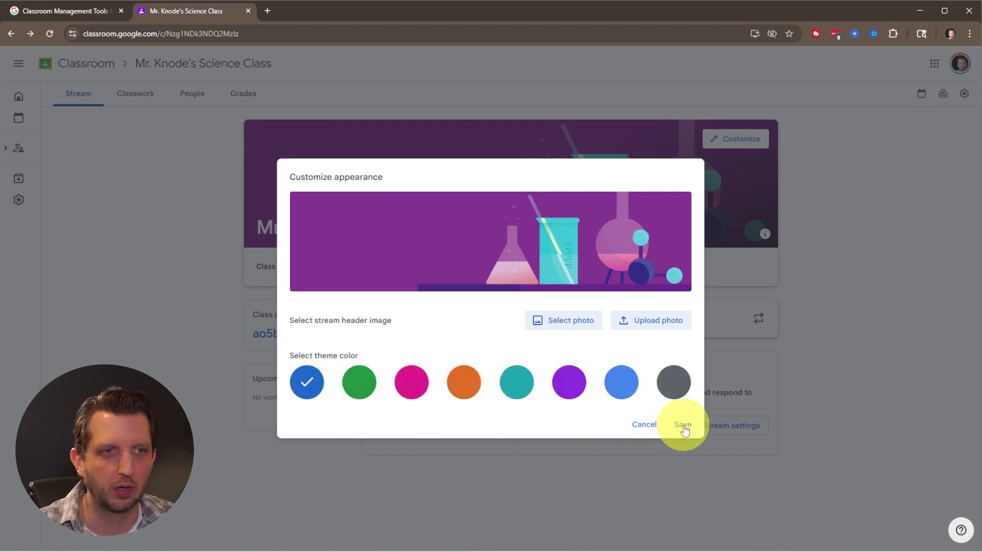
{"action": "left_click", "coordinate": [683, 425]}
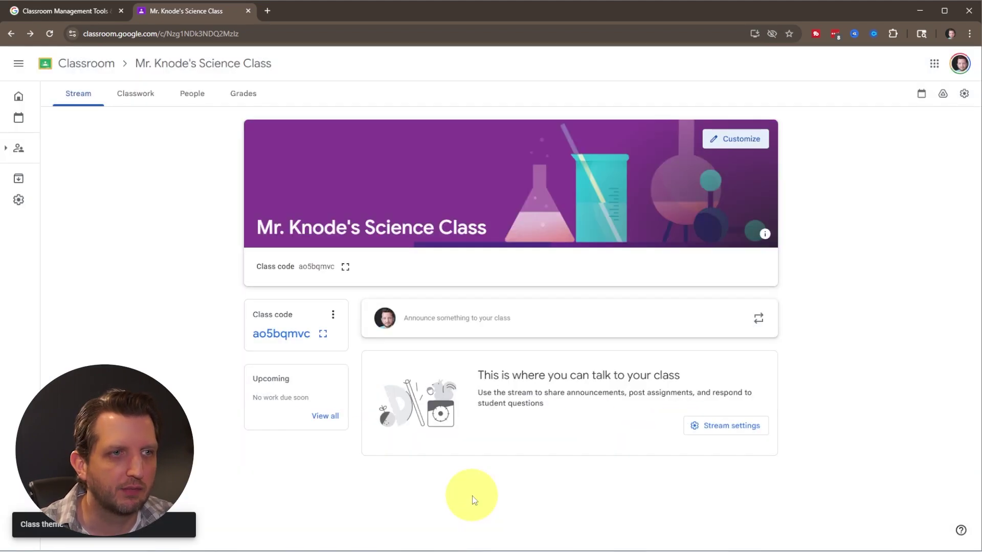
Post the announcement 'No school on Monday' to the class stream
{"action": "left_click", "coordinate": [82, 99]}
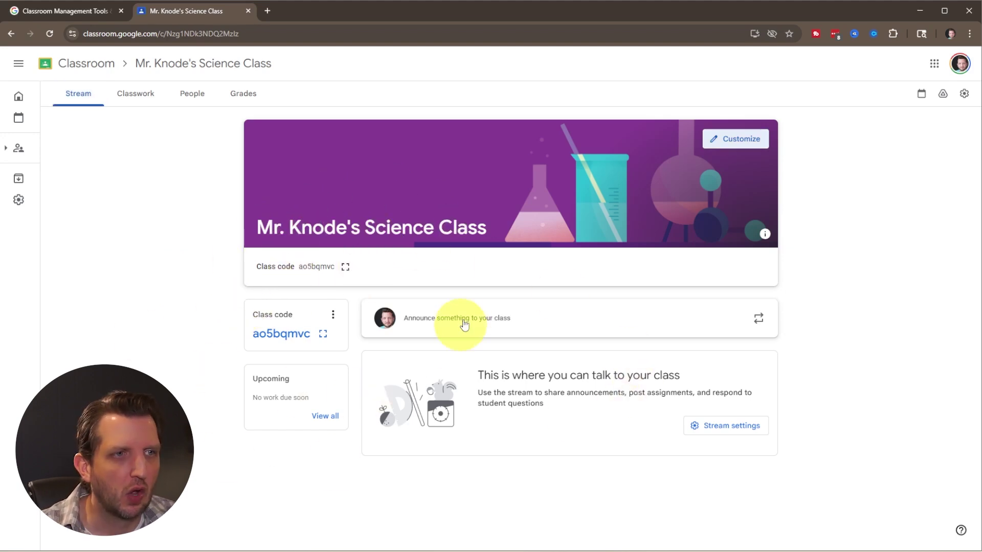
{"action": "left_click", "coordinate": [437, 321]}
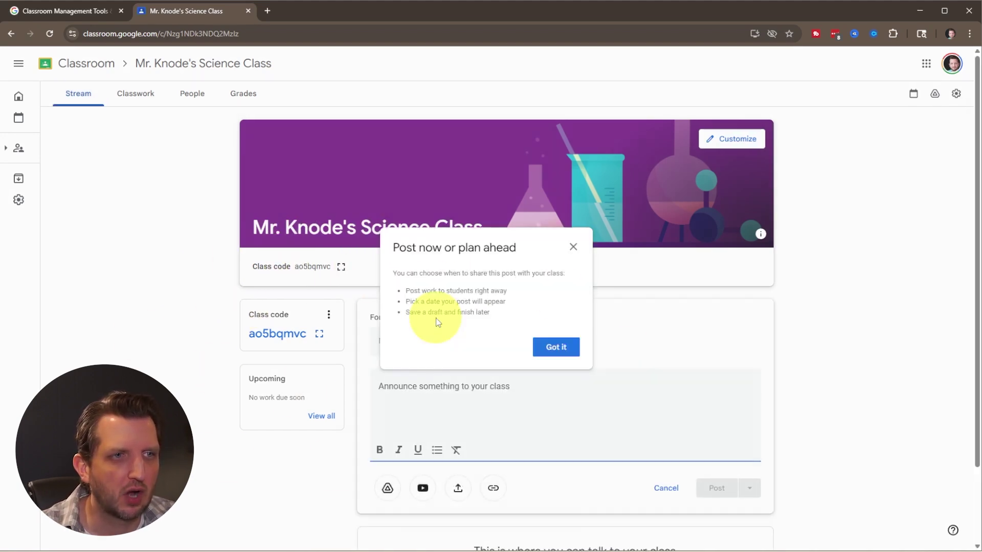
{"action": "left_click", "coordinate": [517, 387]}
{"action": "type", "text": "No school on Monday"}
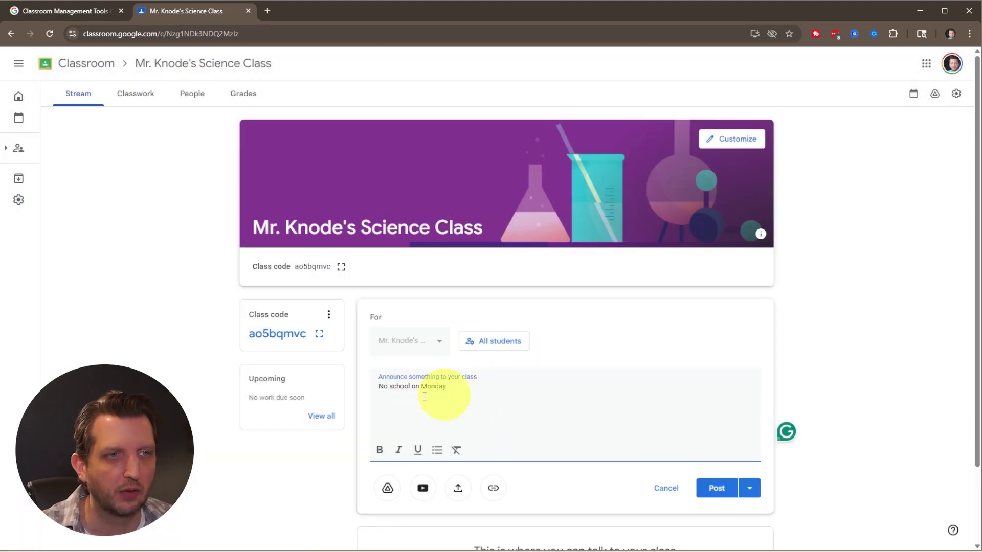
{"action": "left_click", "coordinate": [708, 490]}
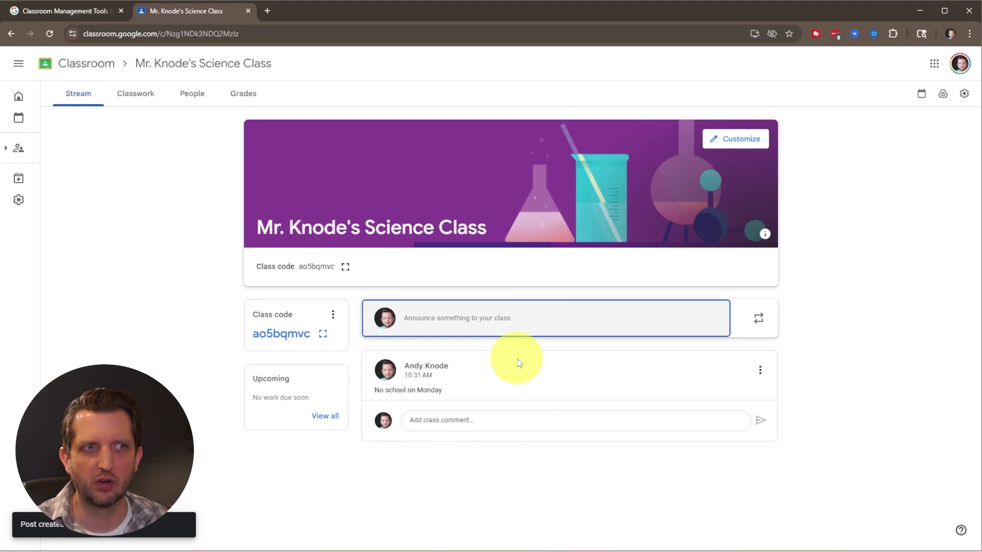
{"action": "left_click", "coordinate": [630, 322]}
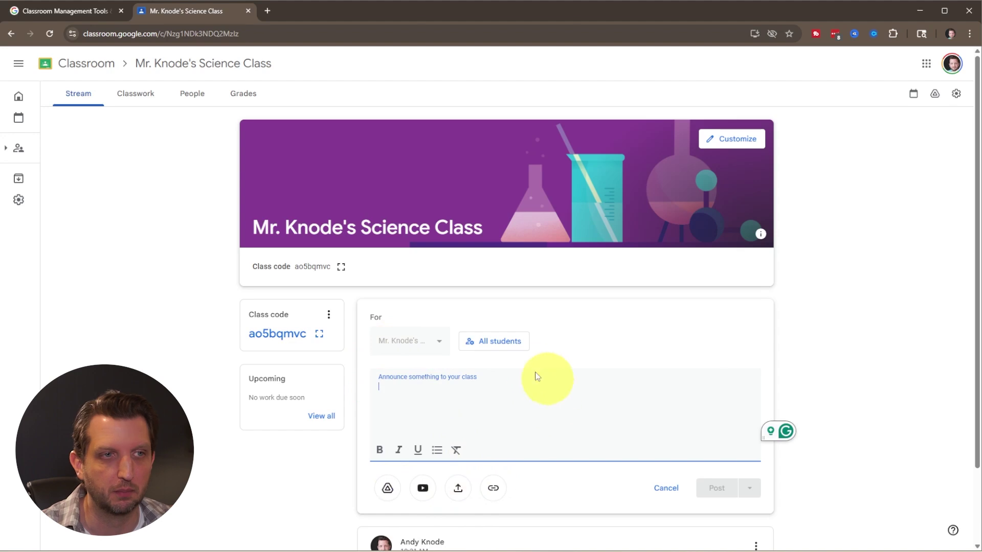
Schedule a 'Check out this video' announcement for June 3, 2025 at 8:00 AM
{"action": "type", "text": "Check out this video"}
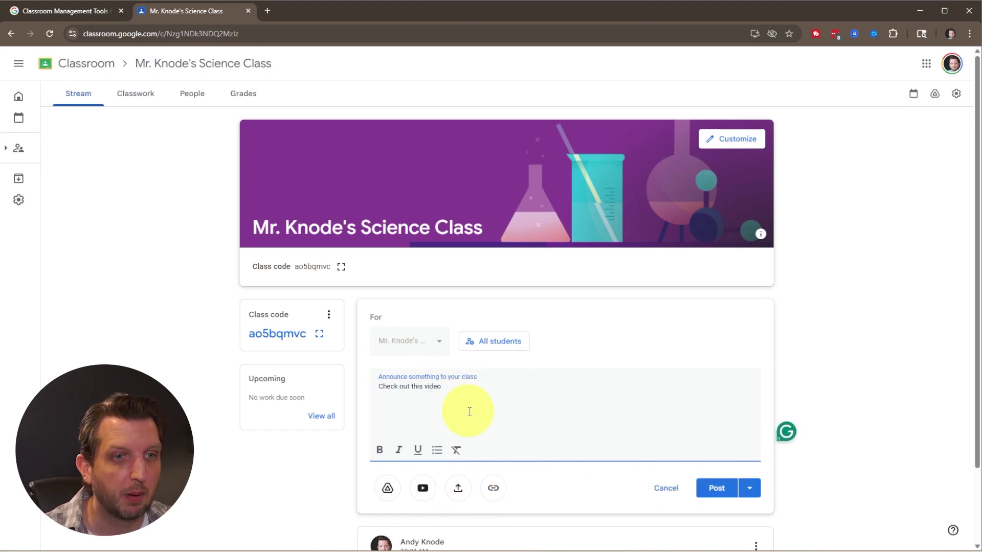
{"action": "left_click", "coordinate": [750, 488]}
{"action": "left_click", "coordinate": [757, 432]}
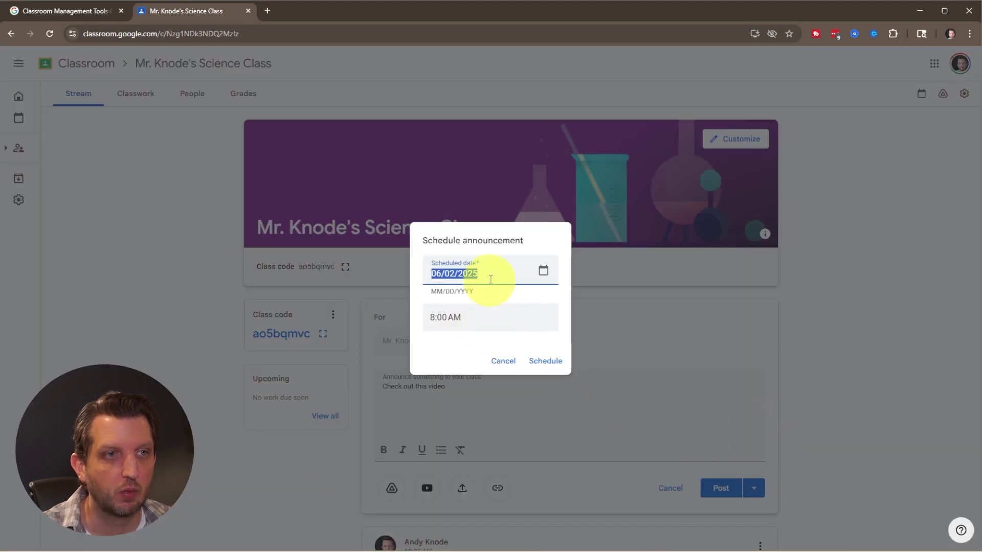
{"action": "left_click", "coordinate": [544, 272]}
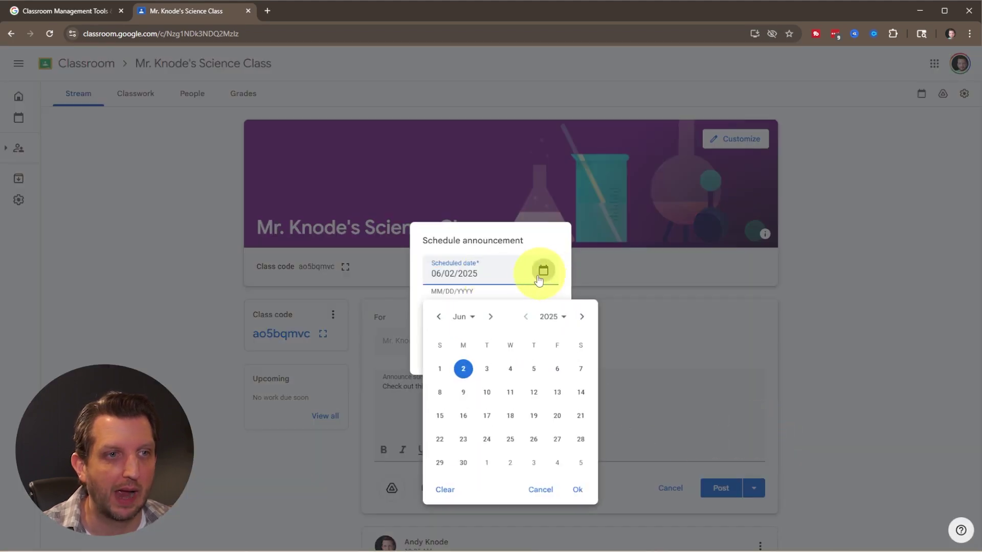
{"action": "left_click", "coordinate": [486, 369]}
{"action": "left_click", "coordinate": [578, 488]}
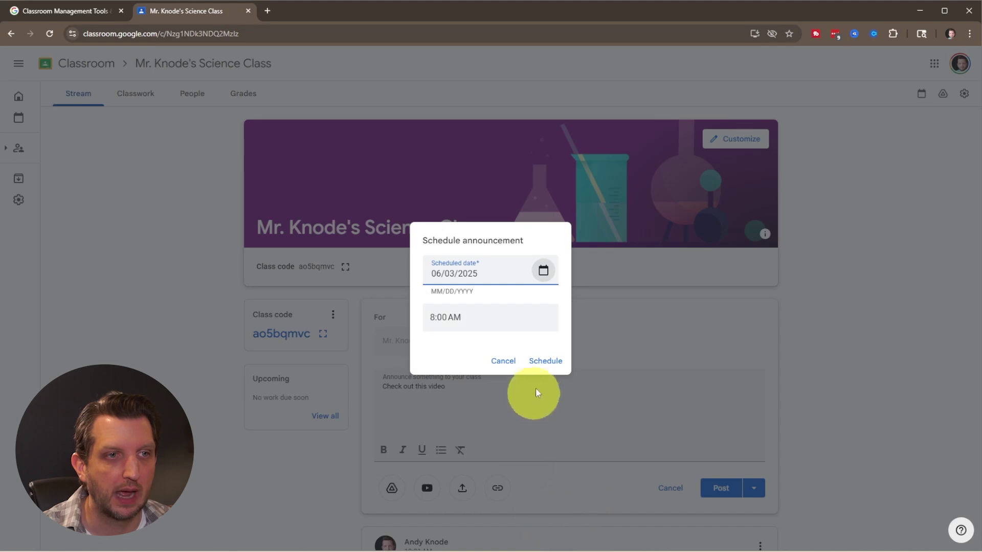
{"action": "left_click", "coordinate": [546, 361]}
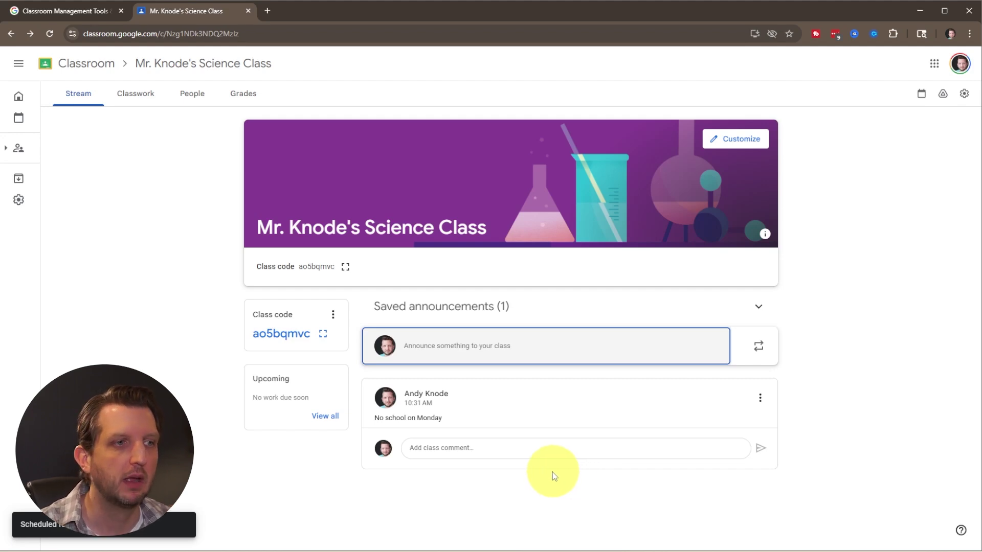
{"action": "left_click", "coordinate": [132, 98]}
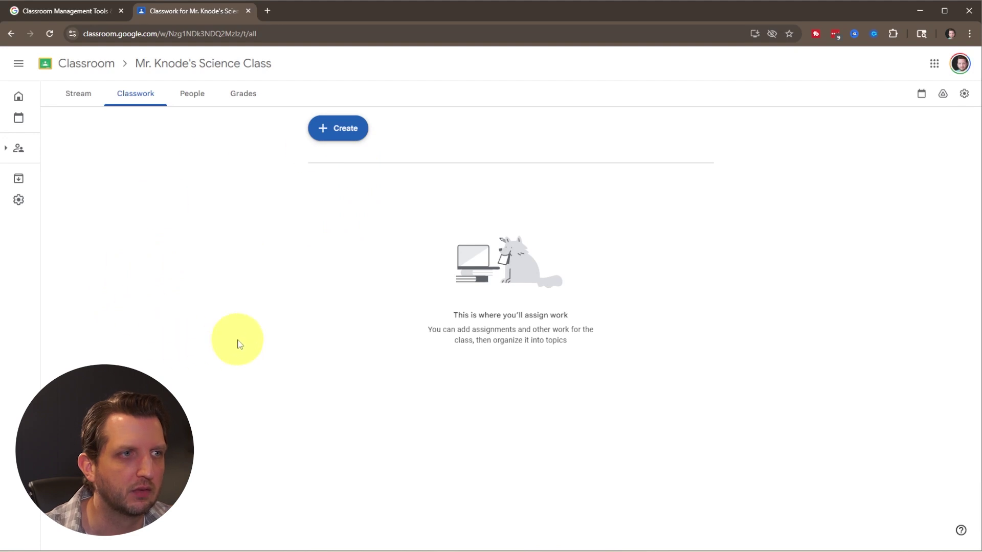
Create an assignment titled 'Review Chapter 1' with pasted chapter-reading instructions
{"action": "left_click", "coordinate": [336, 131]}
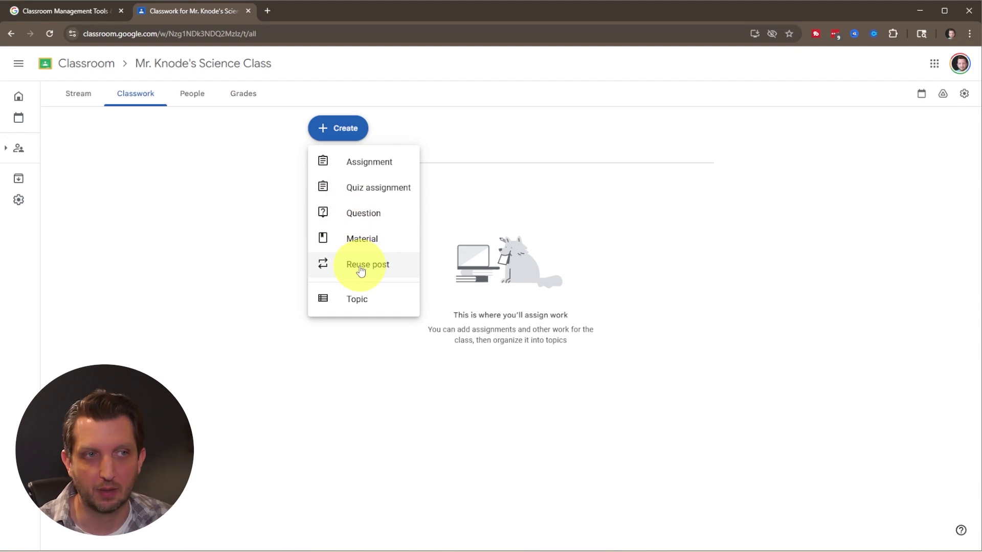
{"action": "left_click", "coordinate": [363, 163]}
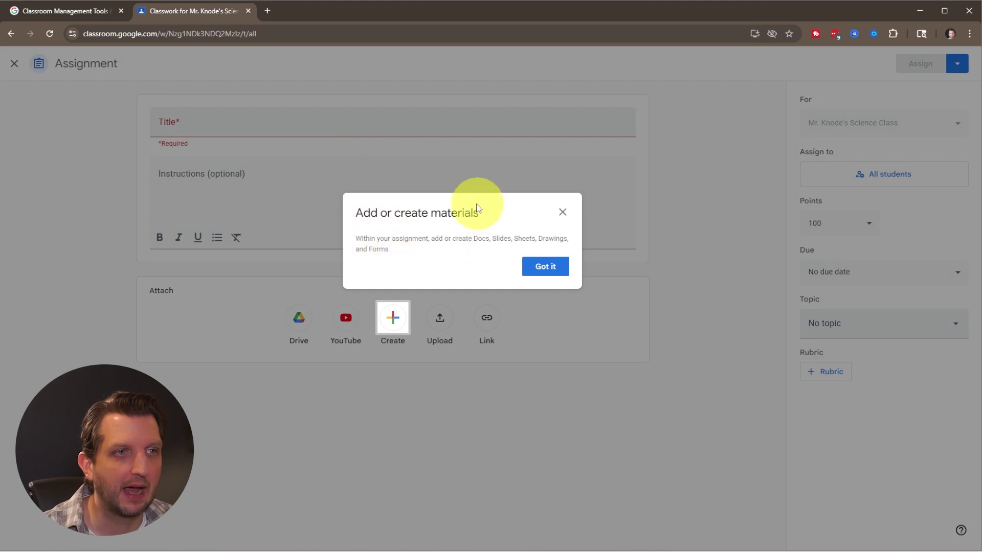
{"action": "left_click", "coordinate": [372, 273]}
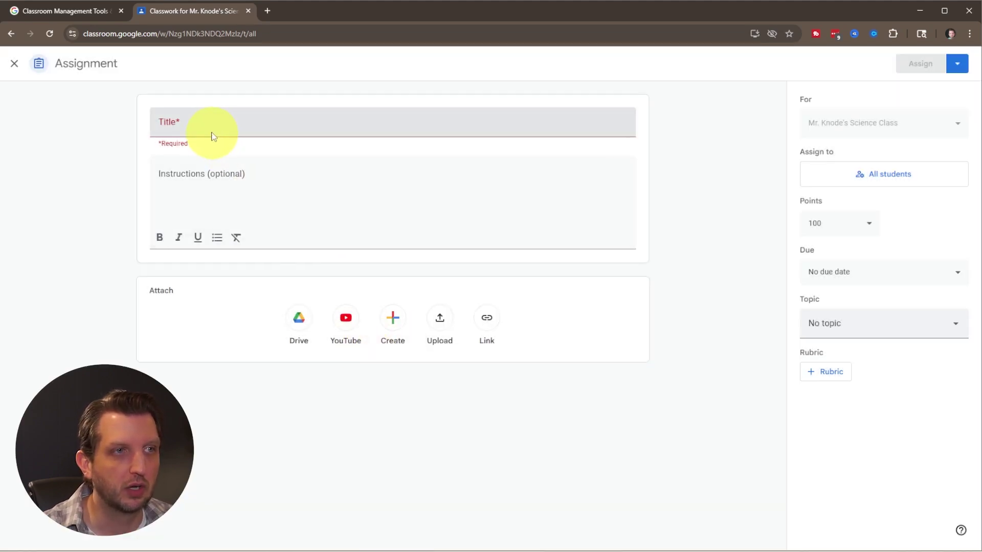
{"action": "left_click", "coordinate": [236, 125]}
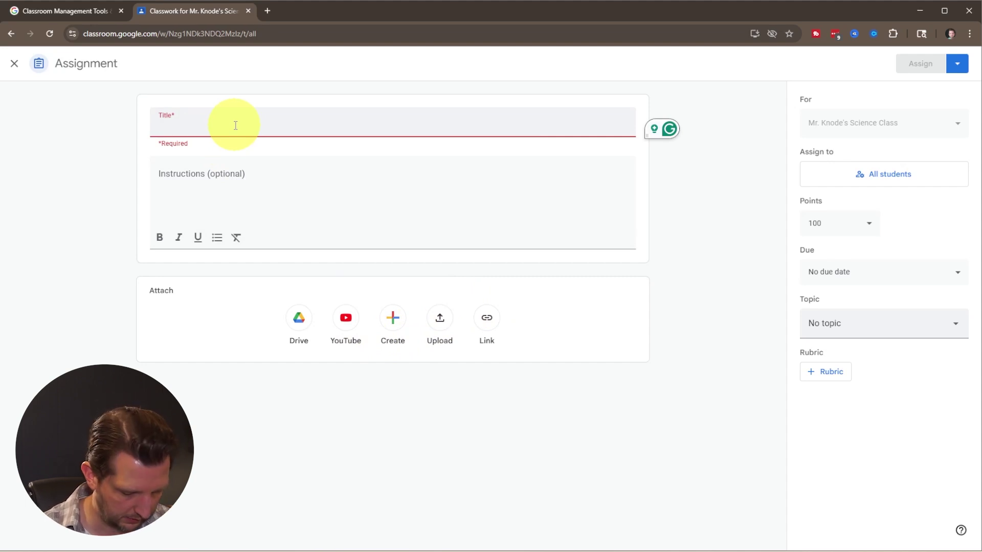
{"action": "type", "text": "Review Chapter 1"}
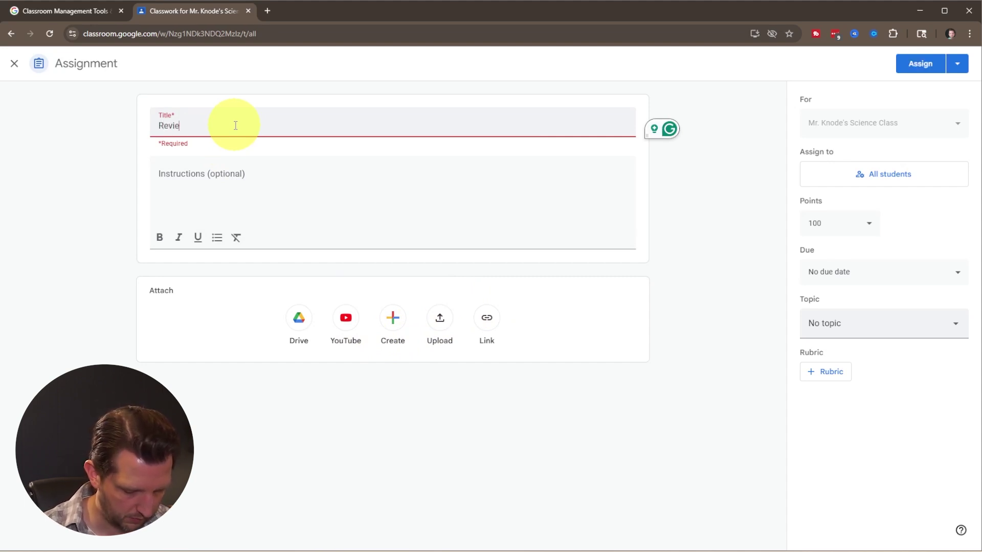
{"action": "left_click", "coordinate": [254, 183]}
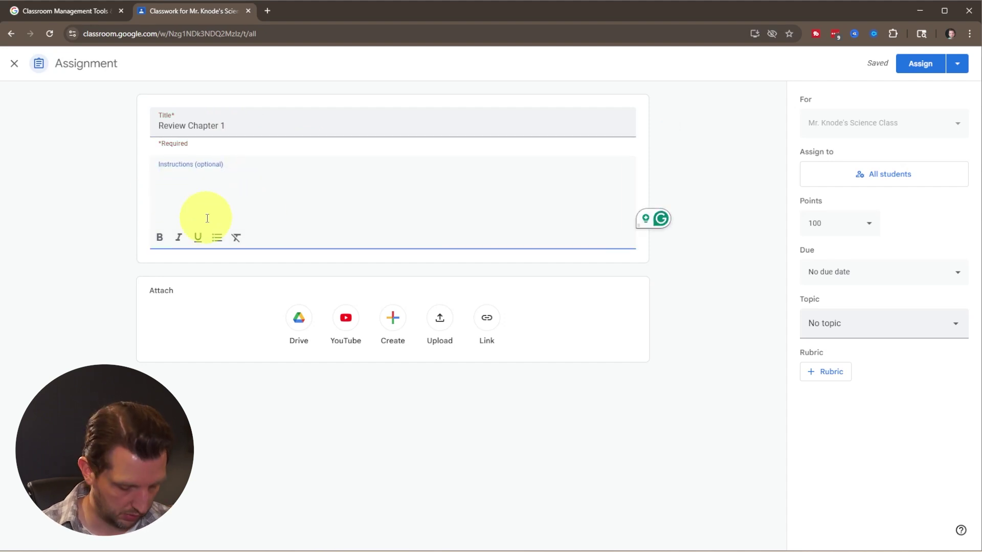
{"action": "type", "text": "Read over chapter 1 from your textbook book write down any notes or questions you have, and have ready for class"}
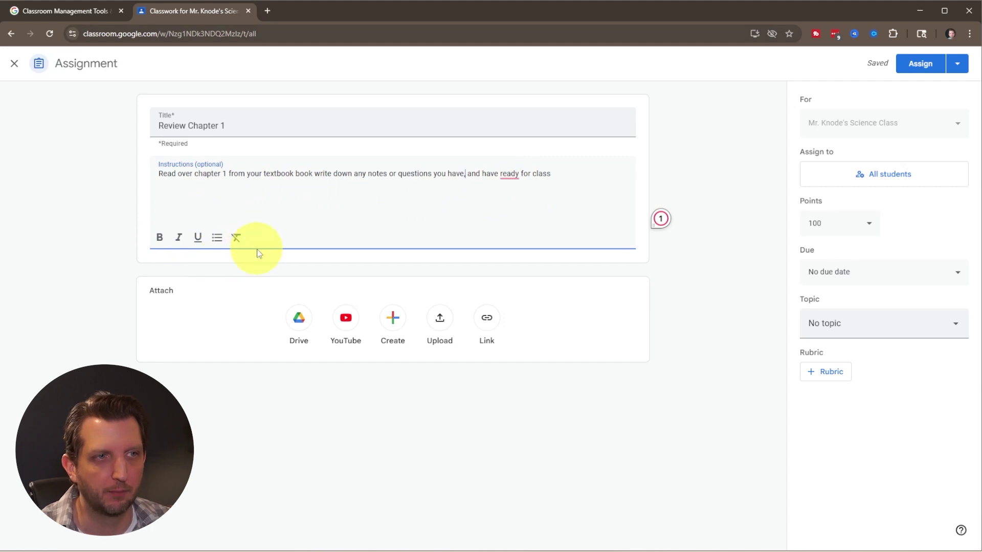
Look through the attach-new-file options and Drive picker, attaching nothing
{"action": "left_click", "coordinate": [391, 326]}
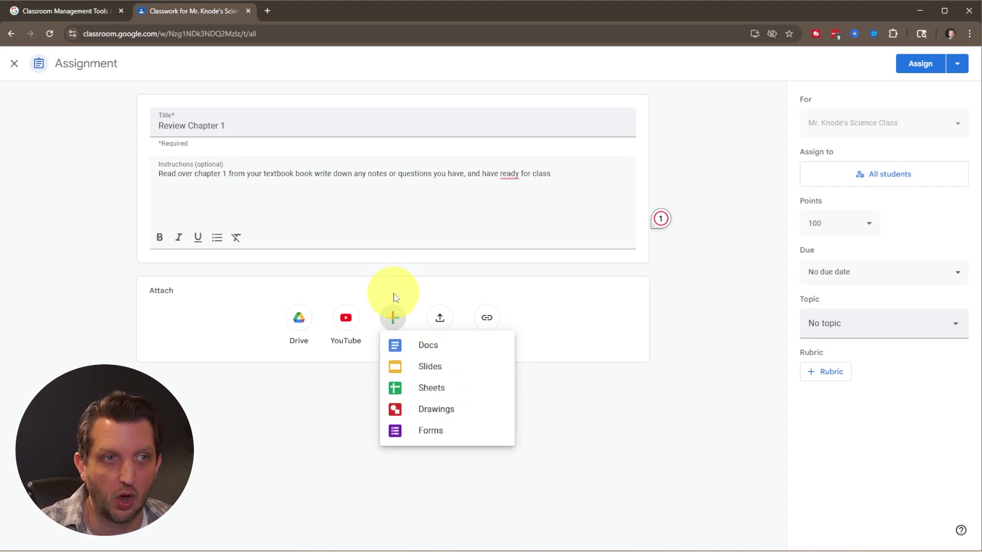
{"action": "left_click", "coordinate": [299, 317]}
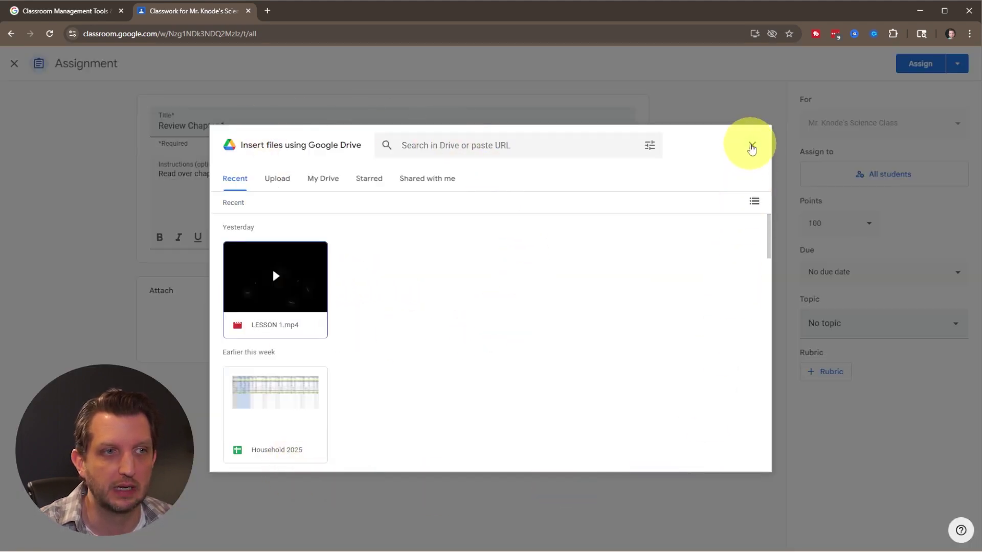
{"action": "left_click", "coordinate": [753, 147]}
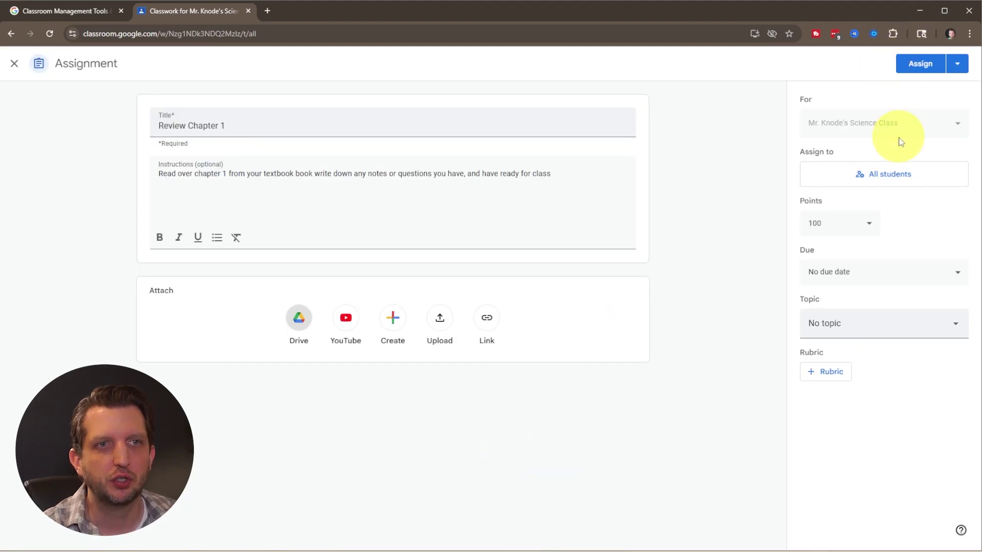
Keep the assignment for all students and set it to Ungraded
{"action": "left_click", "coordinate": [887, 176]}
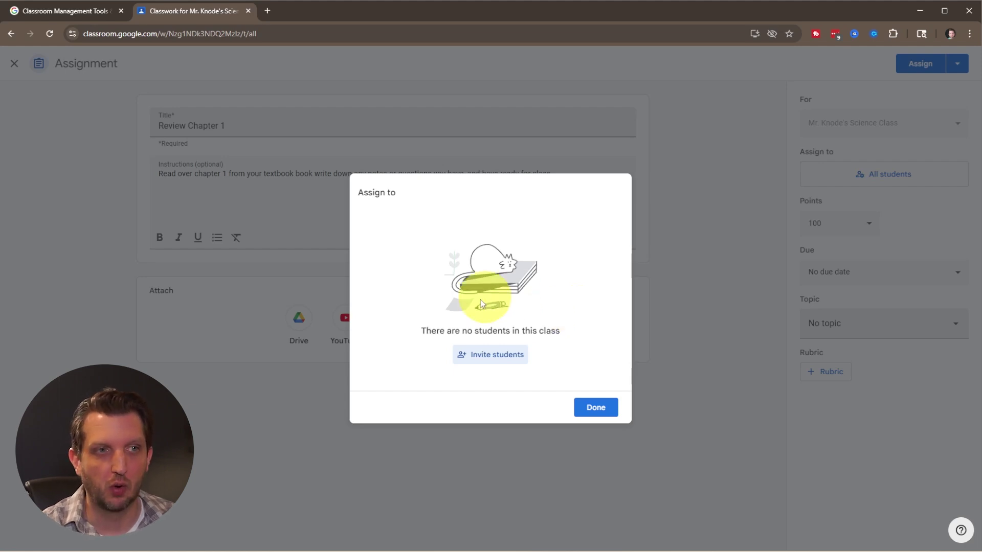
{"action": "left_click", "coordinate": [595, 408]}
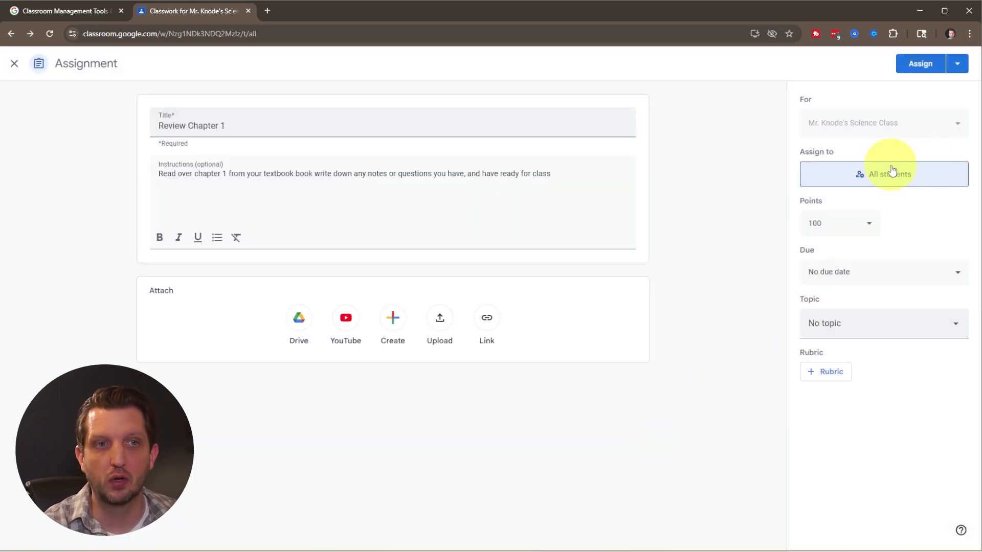
{"action": "left_click", "coordinate": [872, 225]}
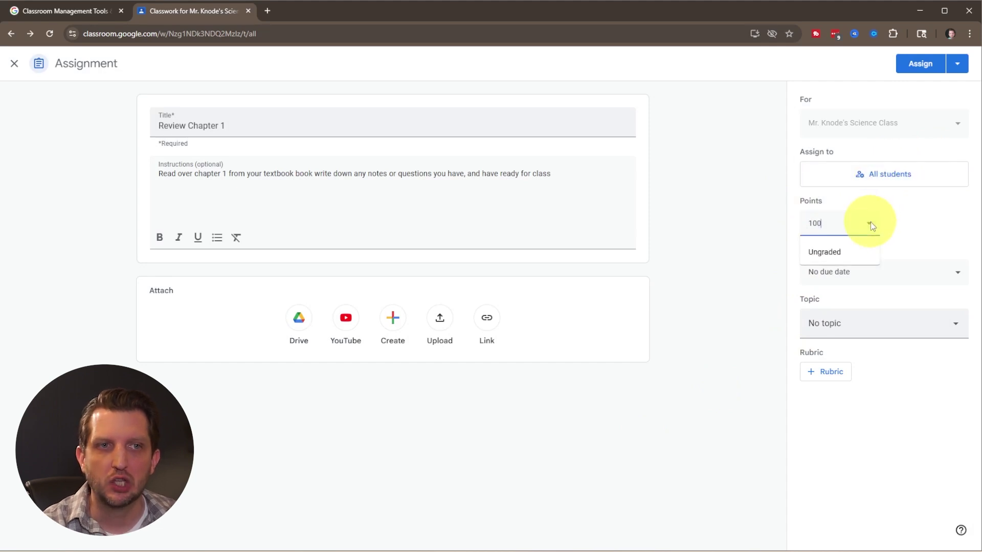
{"action": "left_click", "coordinate": [902, 225]}
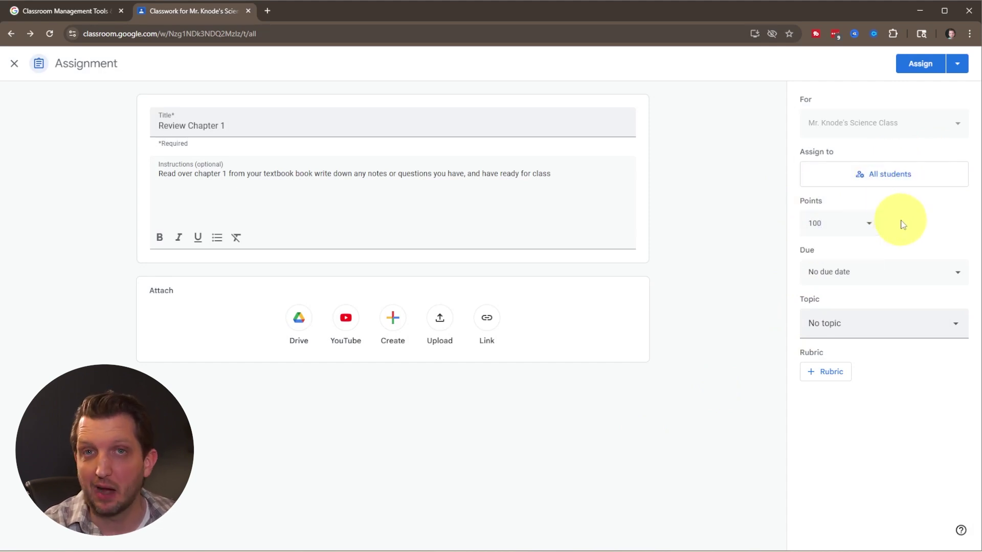
{"action": "left_click", "coordinate": [867, 225]}
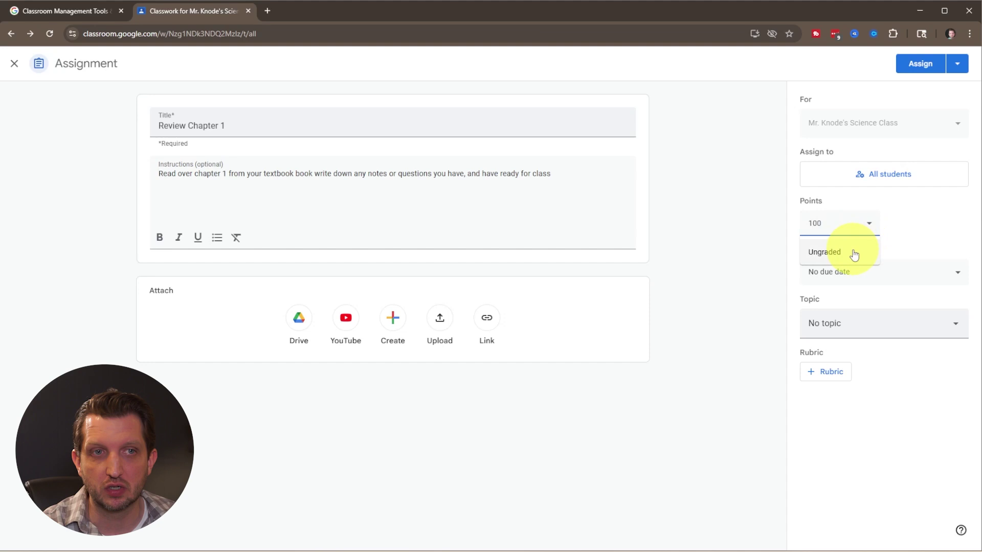
{"action": "left_click", "coordinate": [853, 252]}
Set the due date to Tue, May 5, 2026, leaving submissions open afterward
{"action": "left_click", "coordinate": [864, 272]}
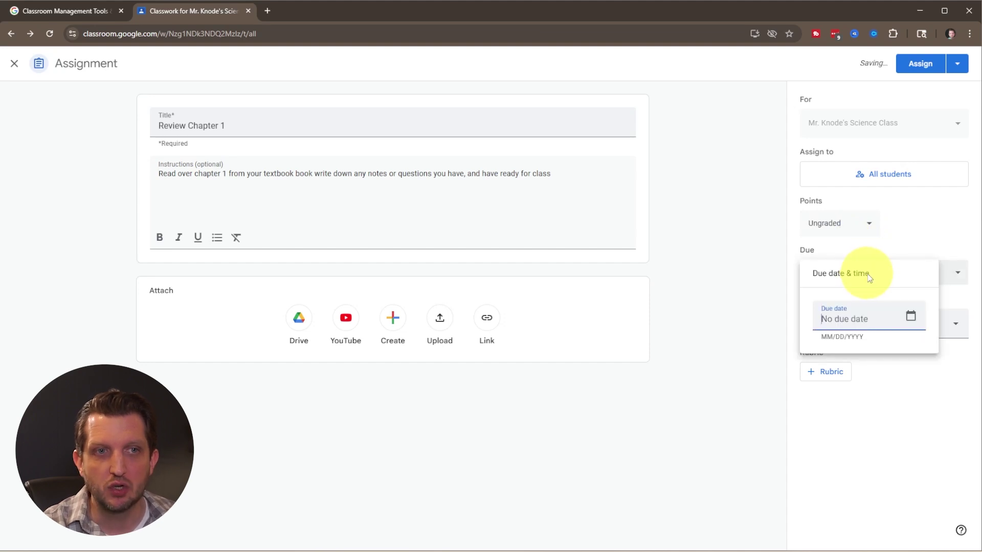
{"action": "left_click", "coordinate": [910, 316]}
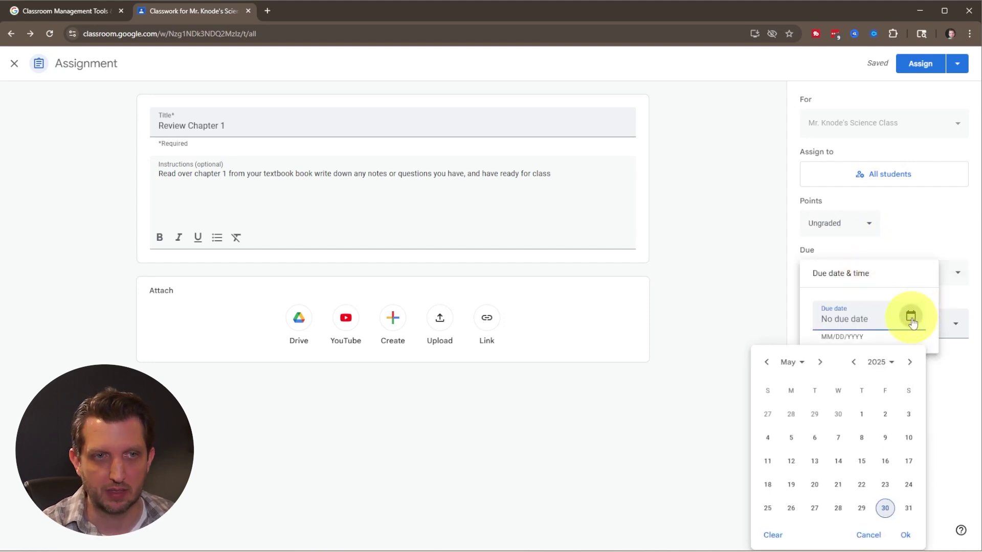
{"action": "left_click", "coordinate": [910, 362]}
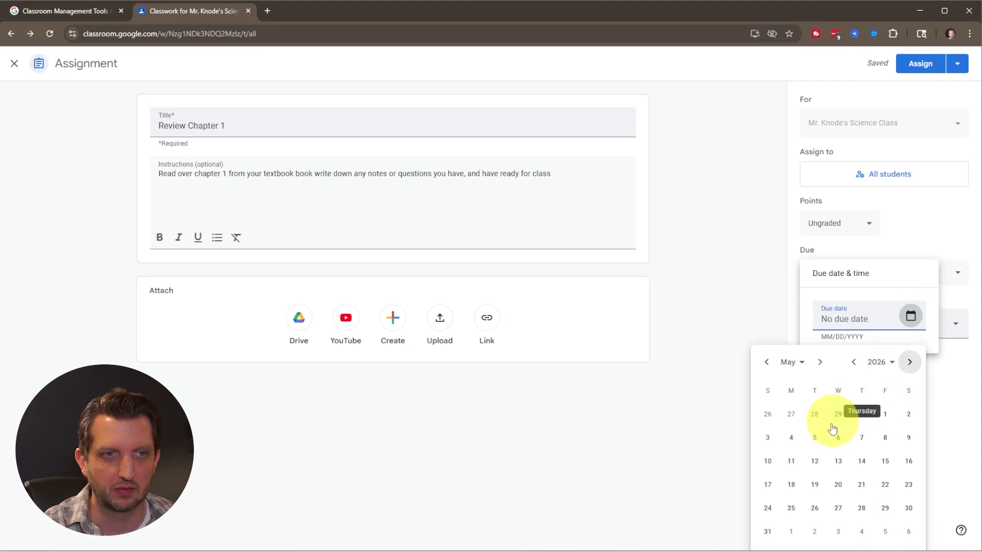
{"action": "left_click", "coordinate": [814, 438]}
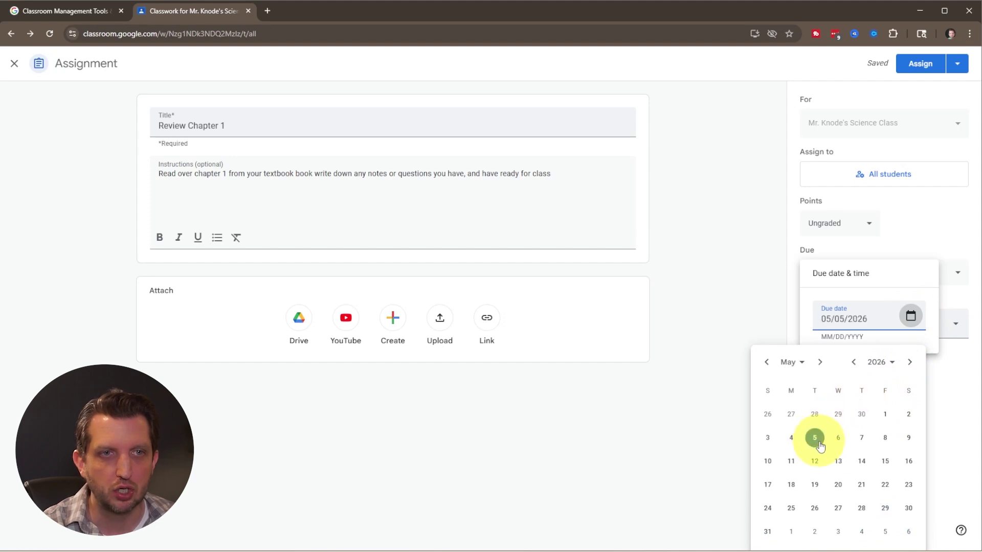
{"action": "left_click", "coordinate": [932, 406]}
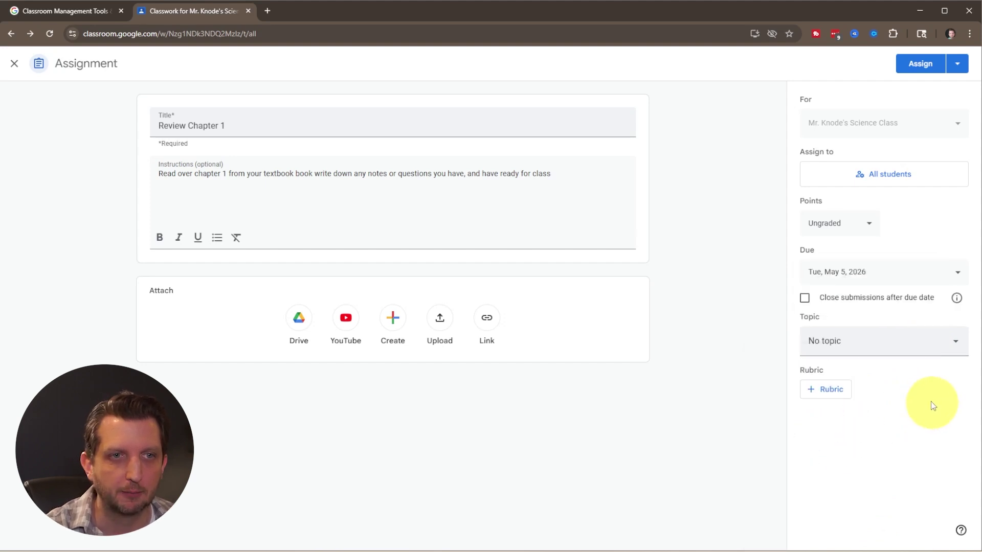
{"action": "left_click", "coordinate": [804, 300]}
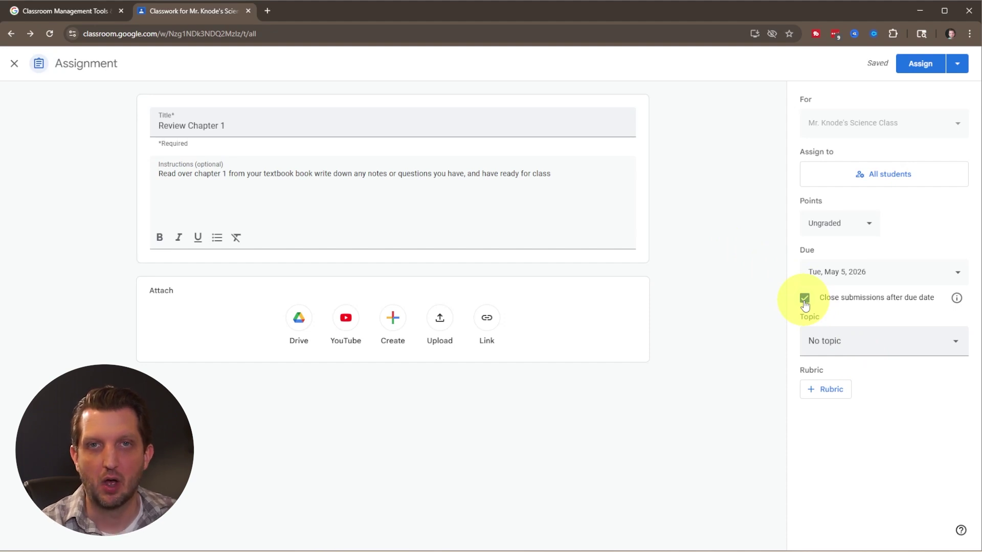
{"action": "left_click", "coordinate": [804, 301]}
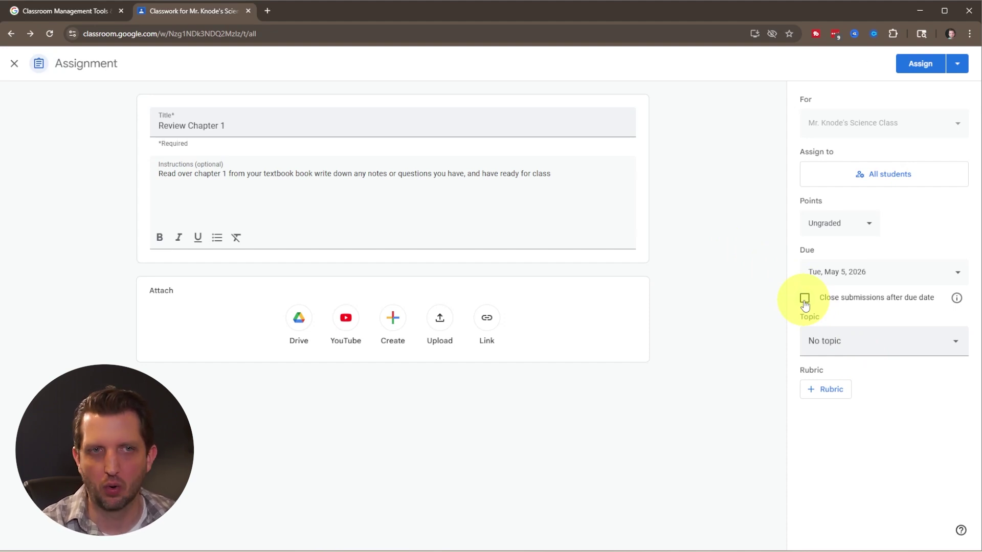
Check the Topic and Rubric menus, leaving both unset
{"action": "left_click", "coordinate": [844, 347]}
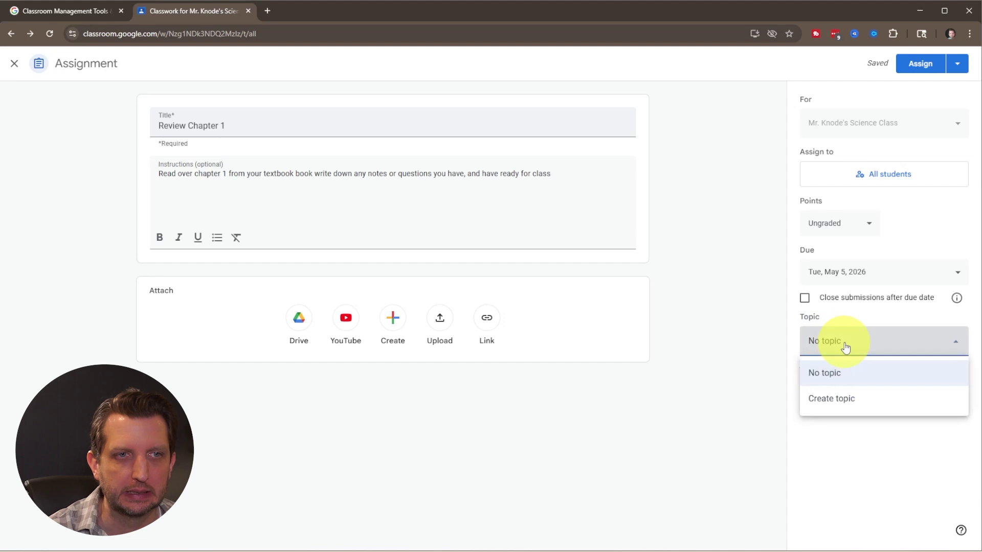
{"action": "left_click", "coordinate": [851, 340]}
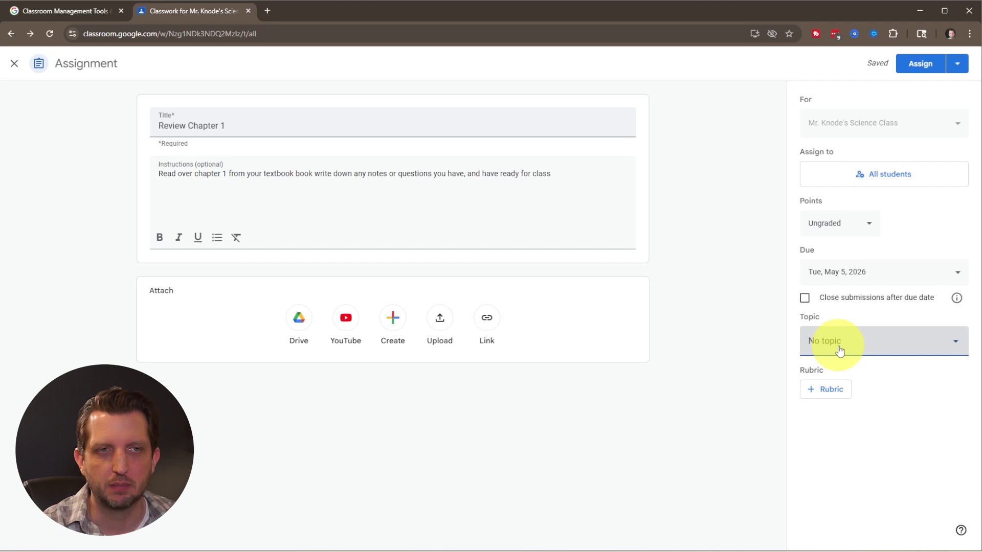
{"action": "left_click", "coordinate": [828, 390]}
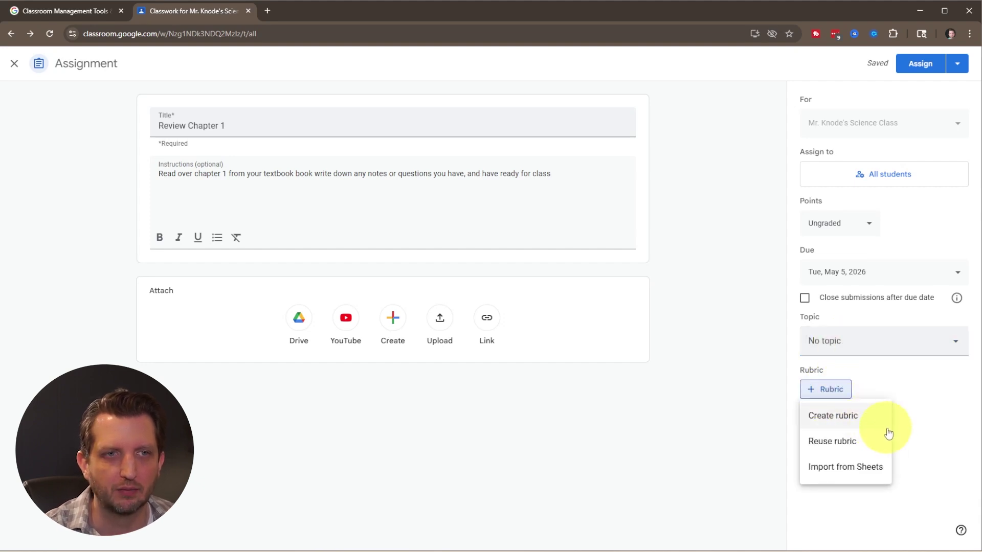
{"action": "left_click", "coordinate": [902, 387]}
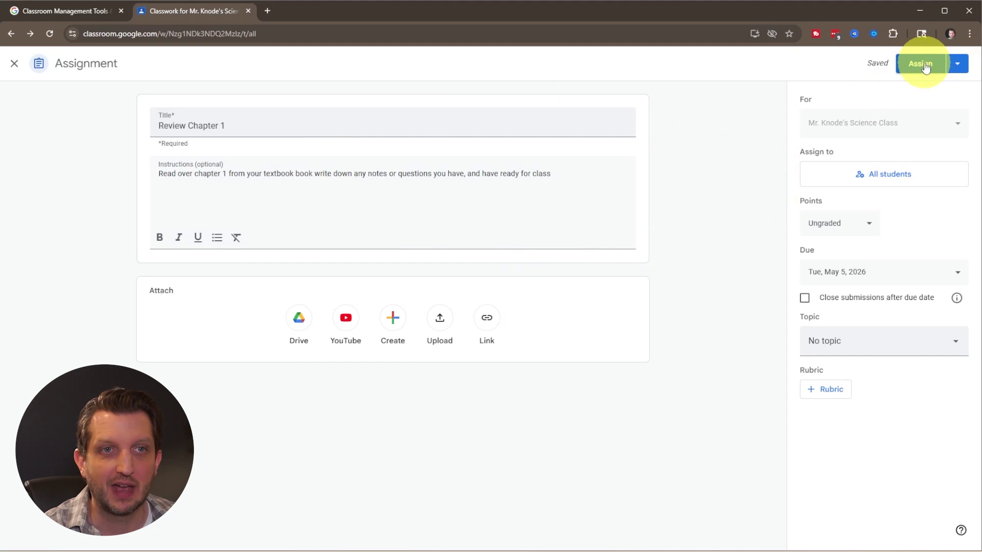
Assign Review Chapter 1, due May 5, 2026, and dismiss the topics tip
{"action": "left_click", "coordinate": [957, 64]}
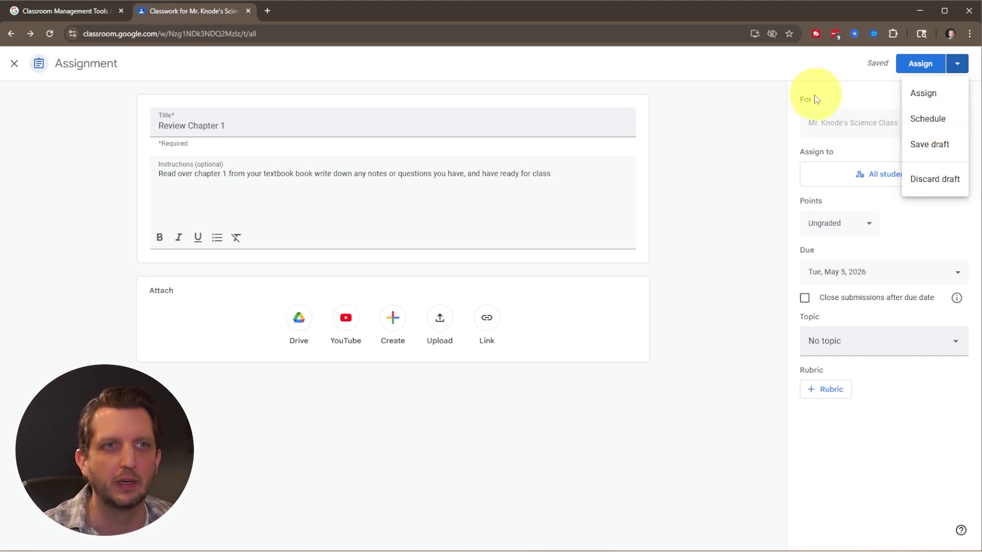
{"action": "left_click", "coordinate": [918, 63]}
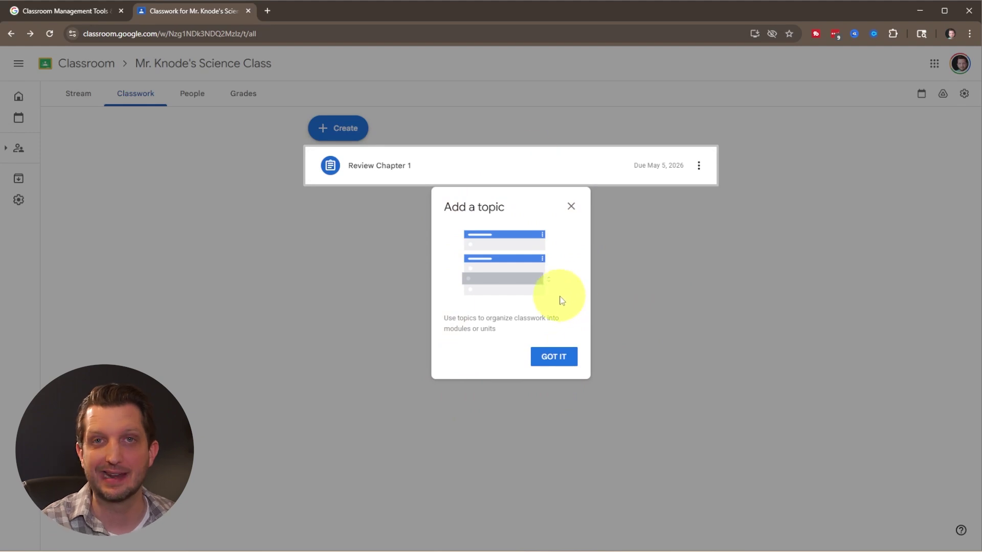
{"action": "left_click", "coordinate": [551, 358]}
{"action": "left_click", "coordinate": [338, 128]}
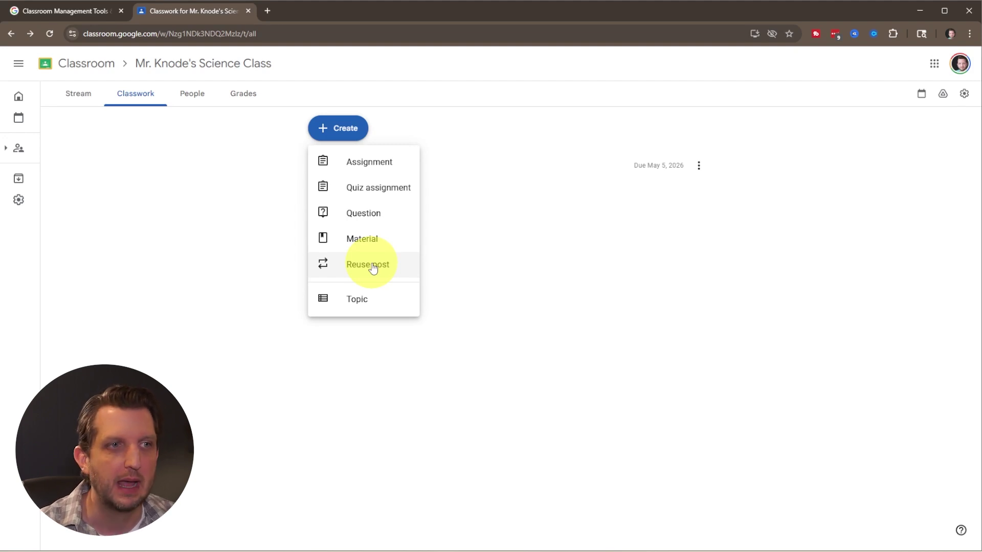
Add a 'Bugs and Insects' topic and move Review Chapter 1 into it
{"action": "left_click", "coordinate": [356, 299]}
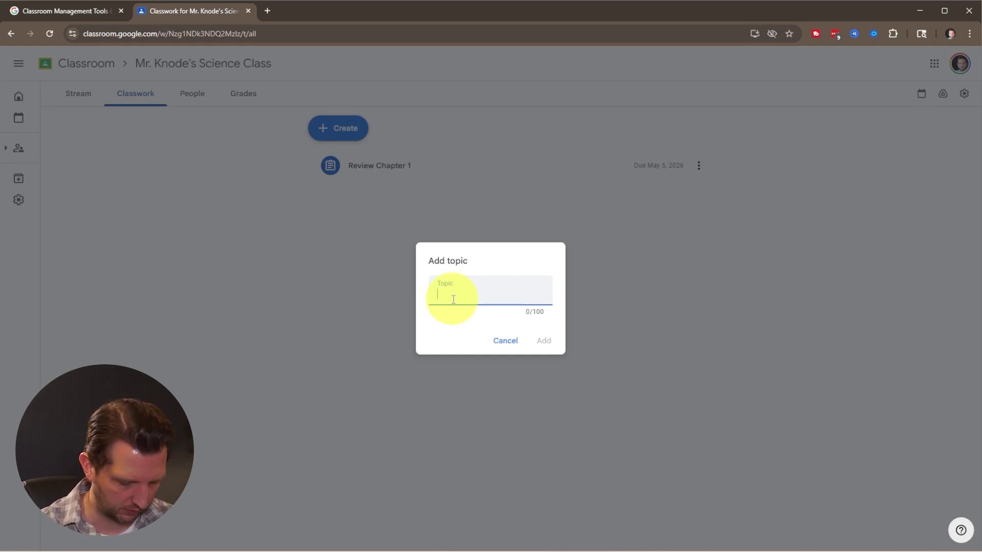
{"action": "type", "text": "Bugs and Insects"}
{"action": "key", "text": "Return"}
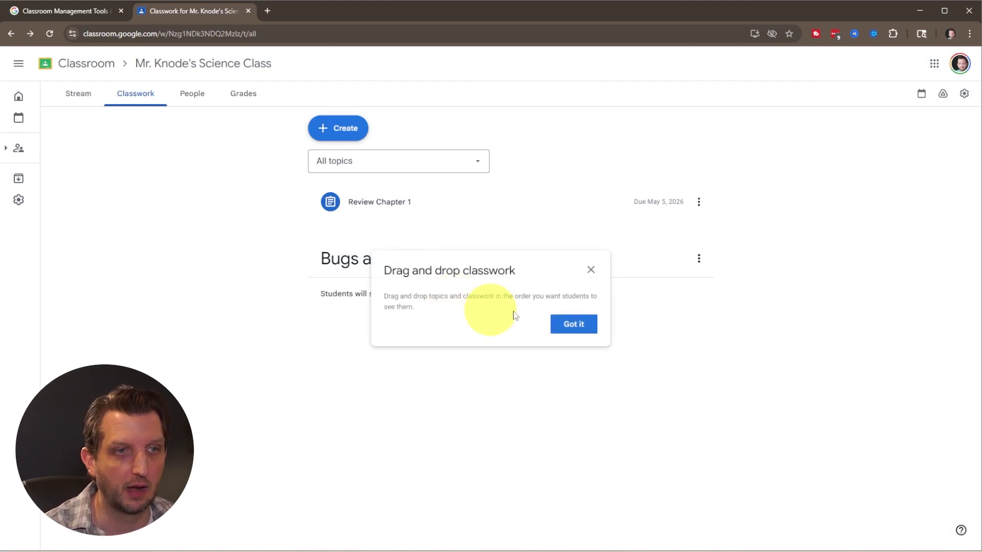
{"action": "left_click", "coordinate": [568, 325]}
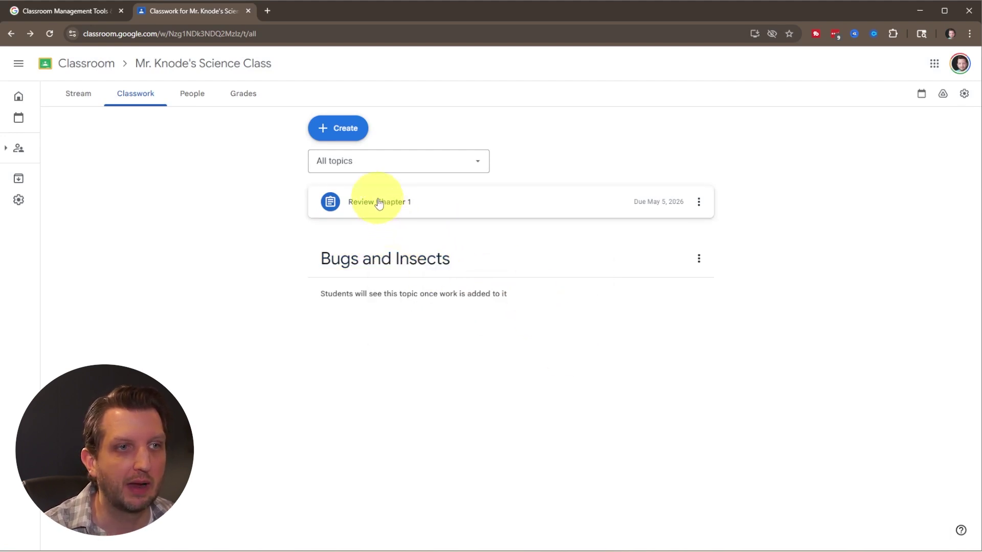
{"action": "left_click_drag", "start_coordinate": [377, 201], "coordinate": [397, 279]}
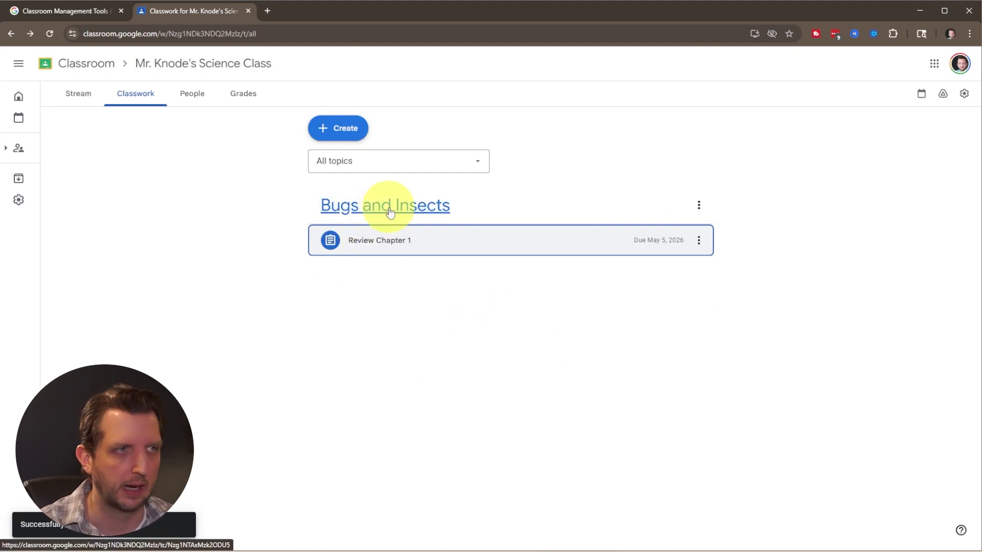
{"action": "left_click", "coordinate": [195, 98]}
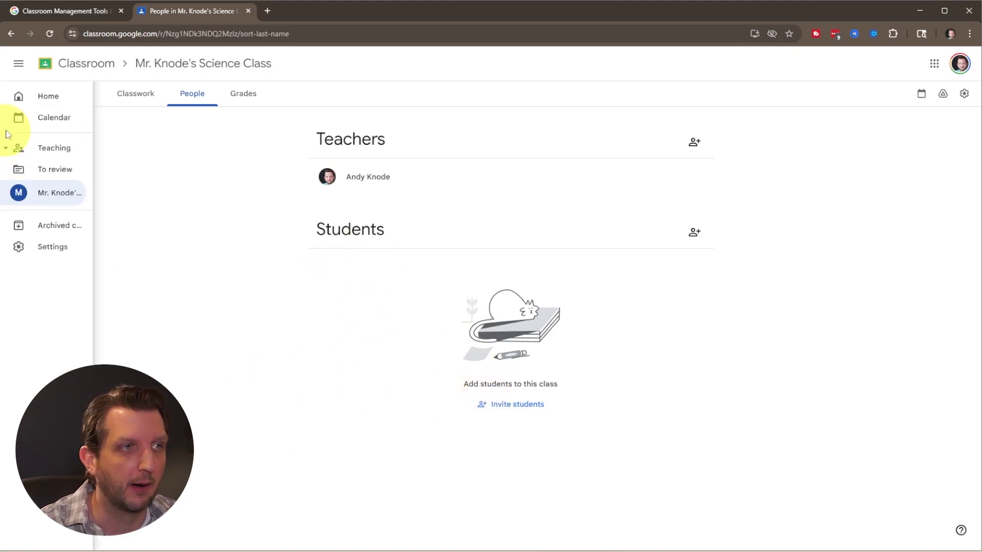
Go from the class's People list to its empty Grades page
{"action": "left_click", "coordinate": [240, 92]}
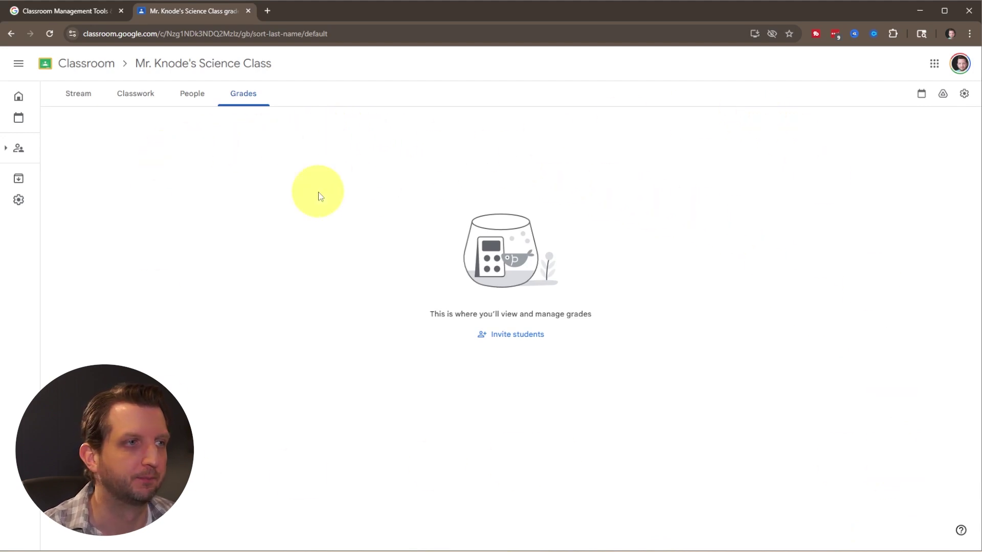
View the weekly calendar filtered to the science class, then back to All classes
{"action": "left_click", "coordinate": [18, 64]}
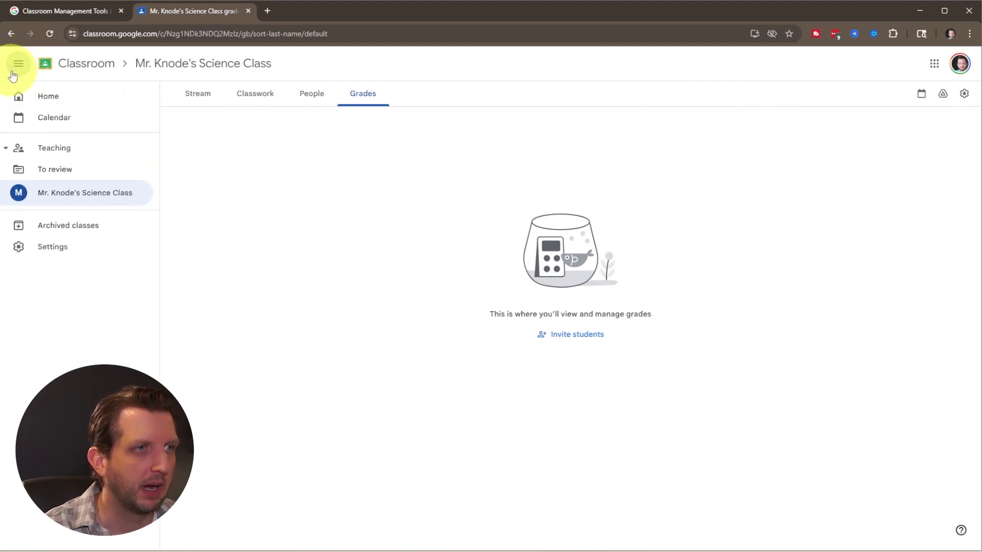
{"action": "left_click", "coordinate": [45, 119]}
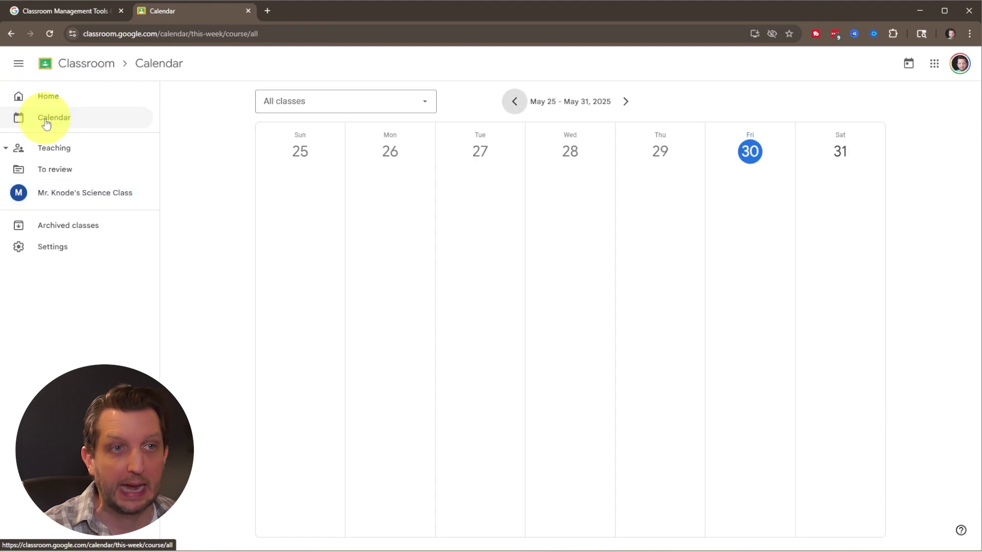
{"action": "left_click", "coordinate": [412, 107]}
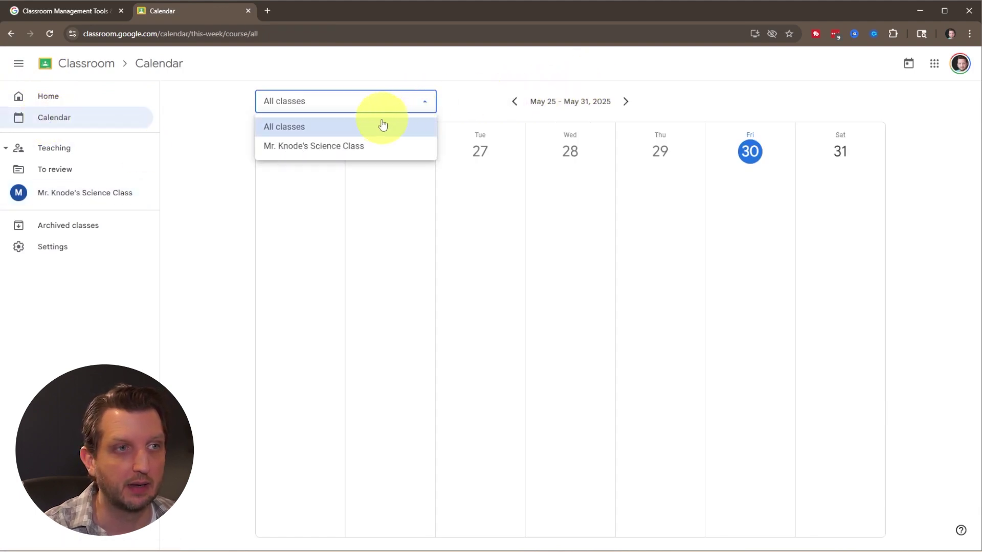
{"action": "left_click", "coordinate": [446, 106]}
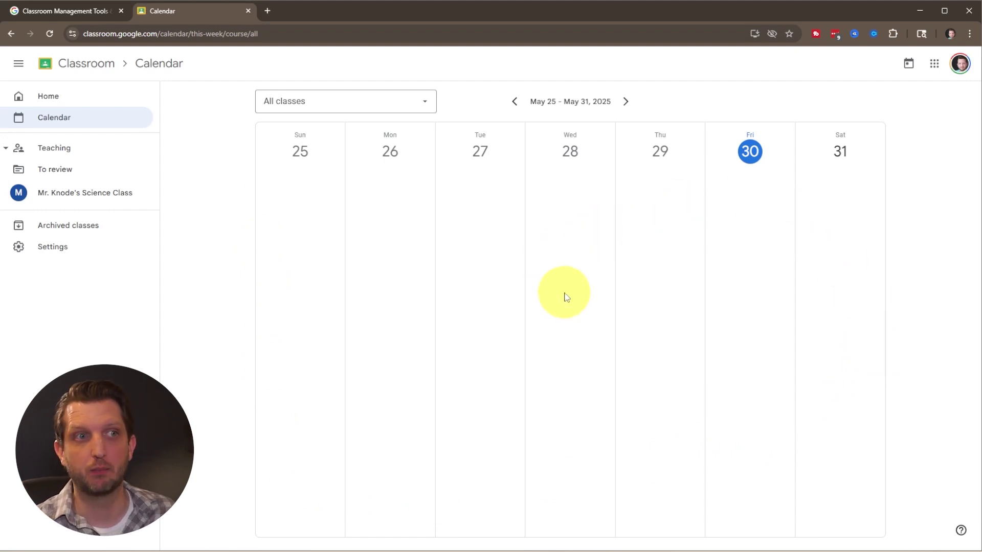
{"action": "left_click", "coordinate": [348, 114]}
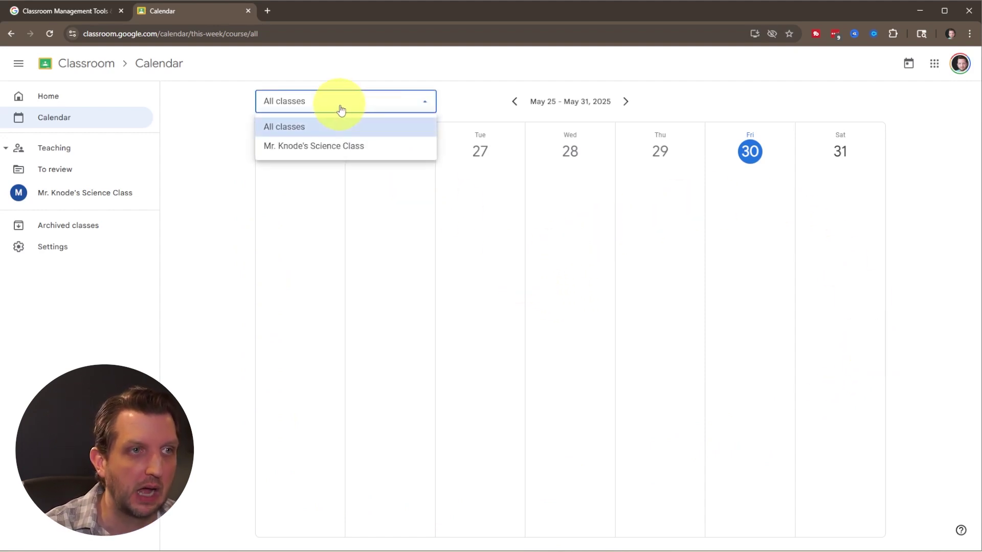
{"action": "left_click", "coordinate": [331, 146]}
{"action": "left_click", "coordinate": [343, 100]}
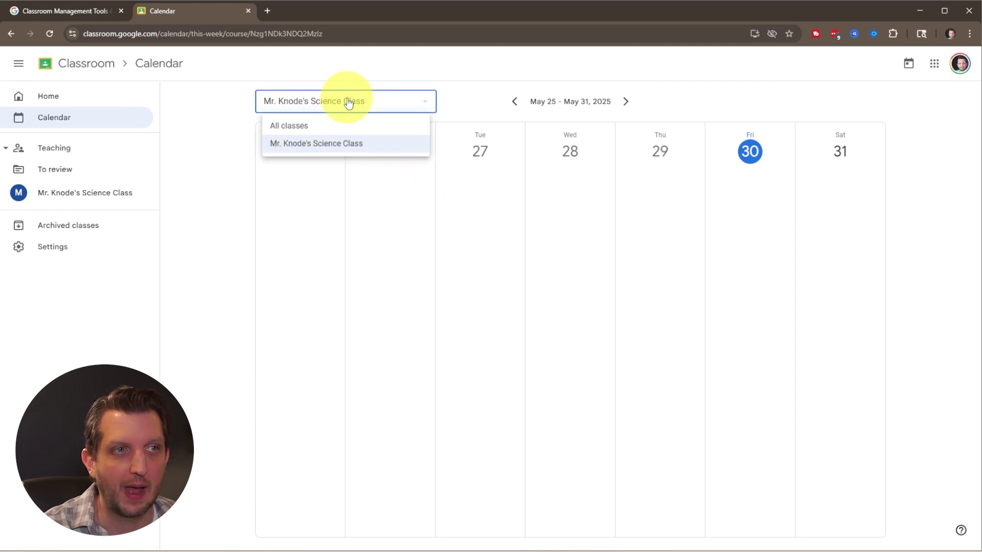
{"action": "left_click", "coordinate": [333, 127]}
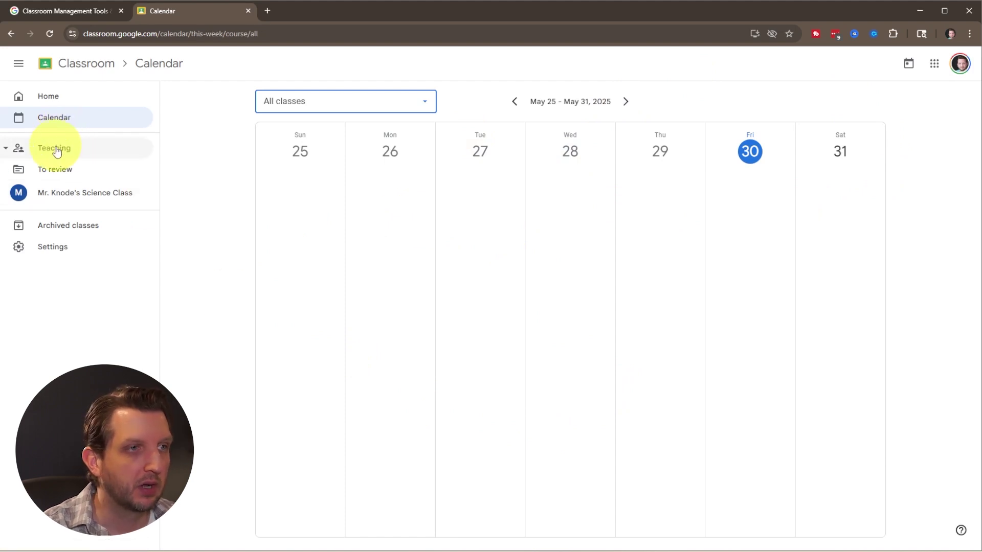
{"action": "left_click", "coordinate": [56, 173]}
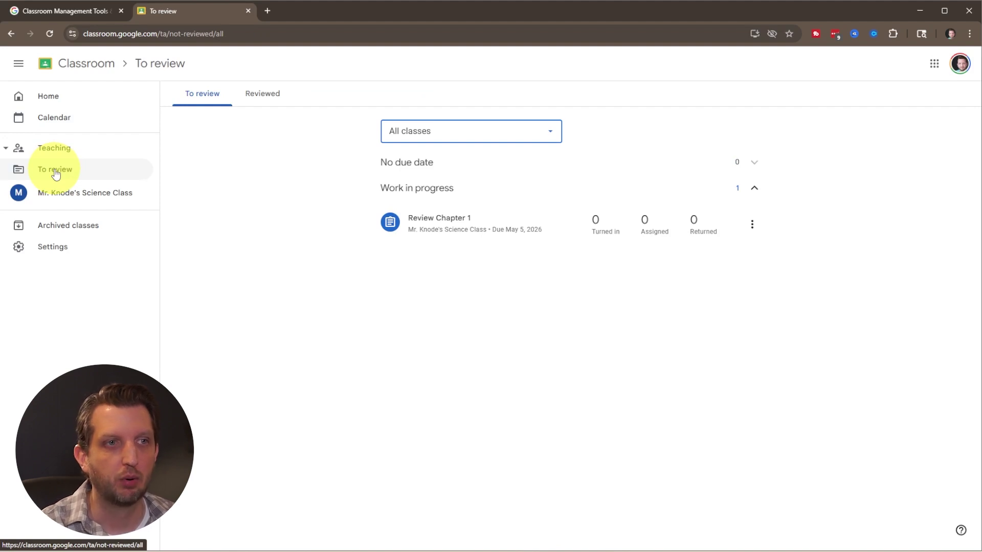
Check the To review class filter and Review Chapter 1's actions, leaving both unchanged
{"action": "left_click", "coordinate": [452, 140]}
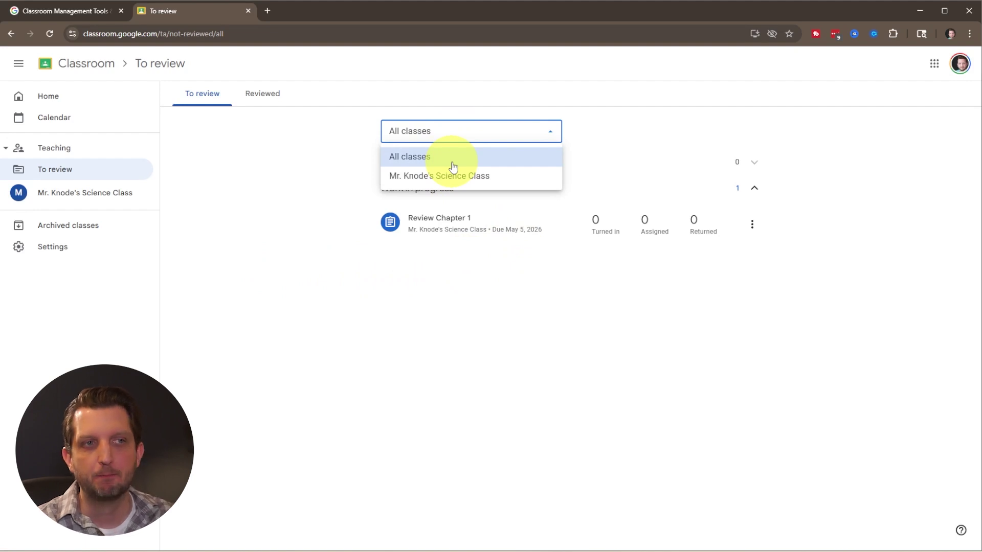
{"action": "left_click", "coordinate": [343, 171]}
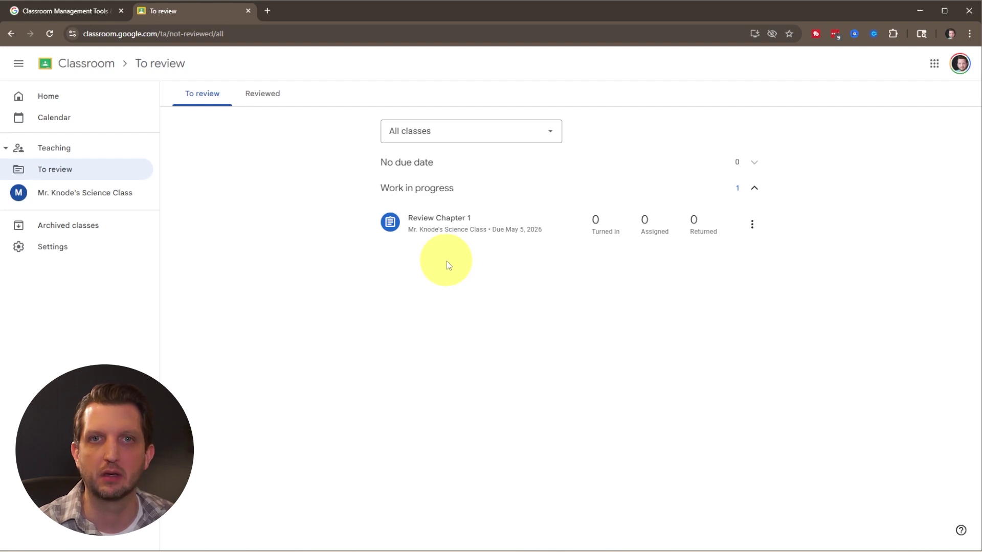
{"action": "left_click", "coordinate": [753, 226]}
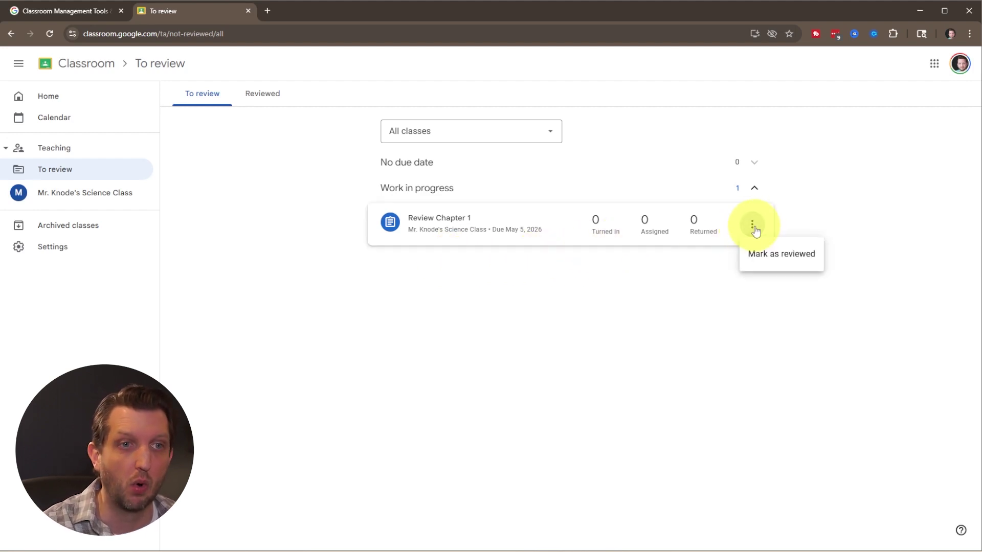
{"action": "left_click", "coordinate": [408, 273]}
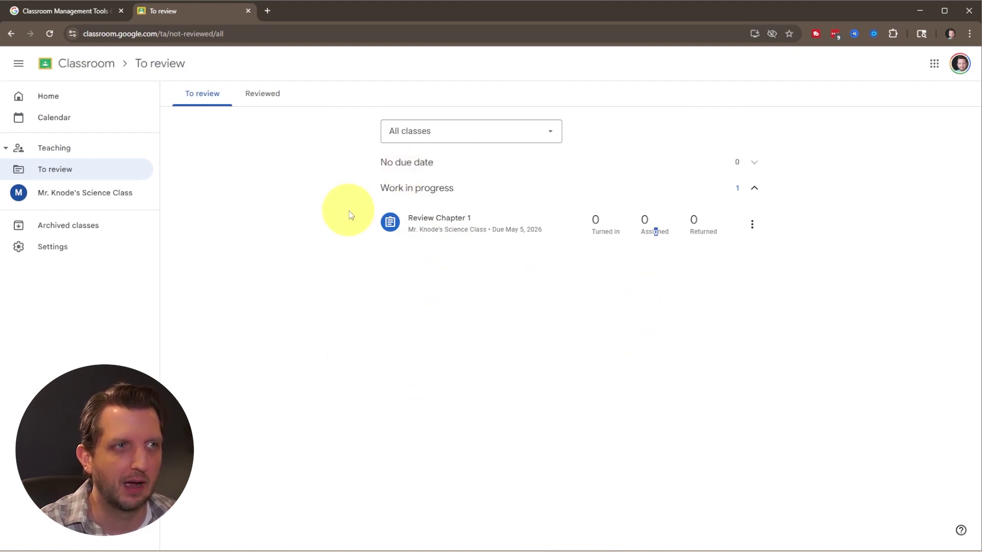
{"action": "left_click", "coordinate": [49, 100]}
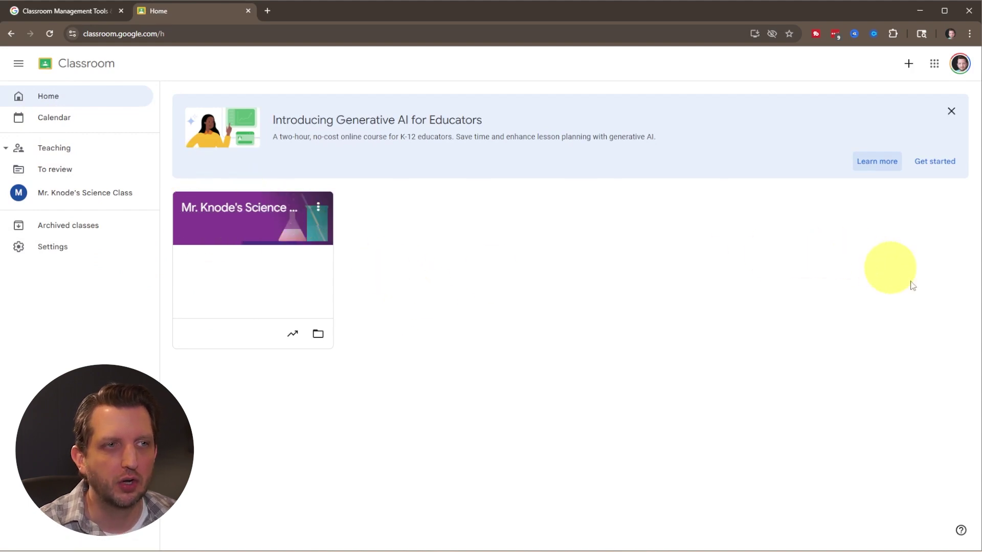
Open the science class card from Home to show its stream with the assignment post
{"action": "left_click", "coordinate": [220, 209]}
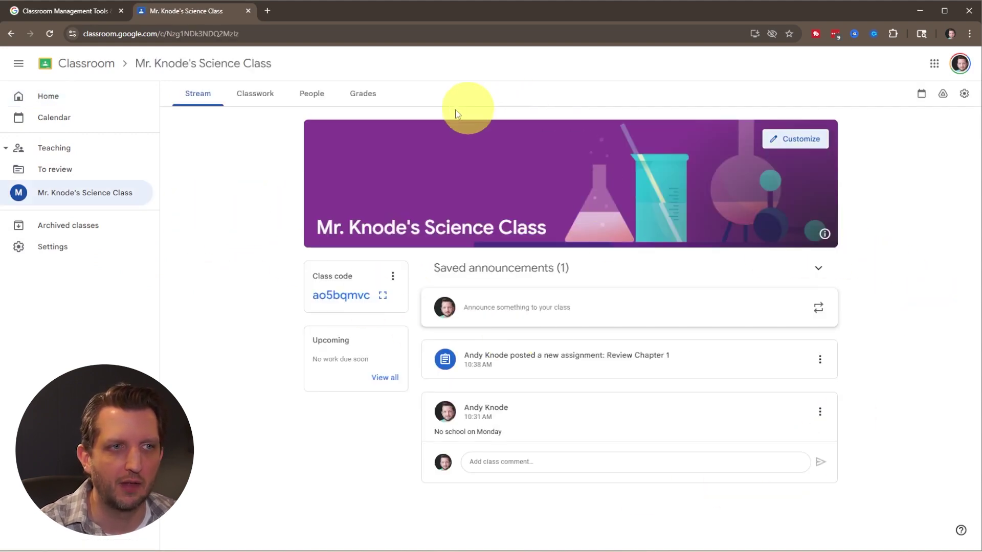